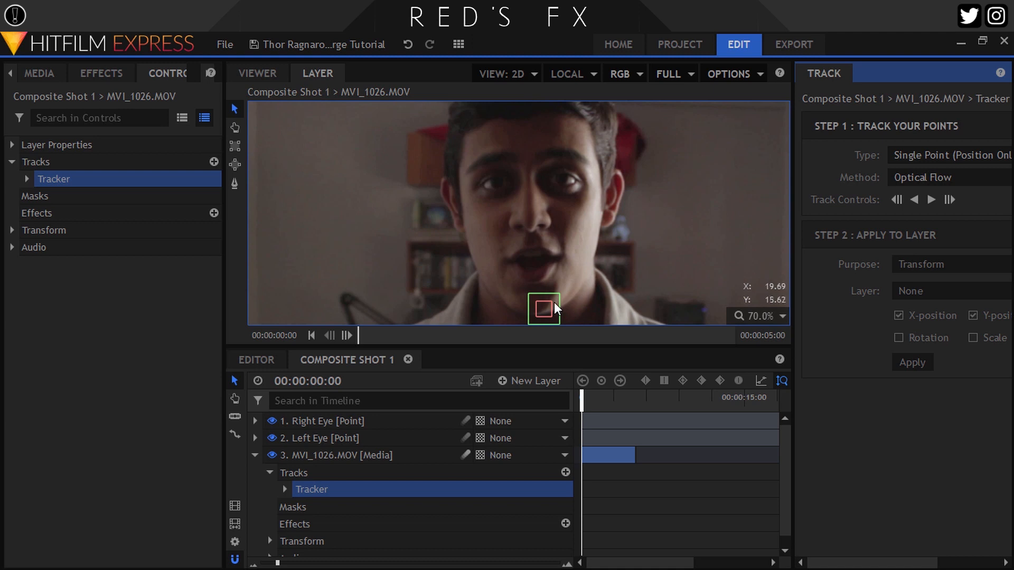
# Position and size the tracker box around the subject's right eye at the first frame, and track it forward through the clip.
pyautogui.click(549, 311)
pyautogui.moveTo(549, 310); pyautogui.dragTo(499, 190)
pyautogui.scroll(4, 498, 190)
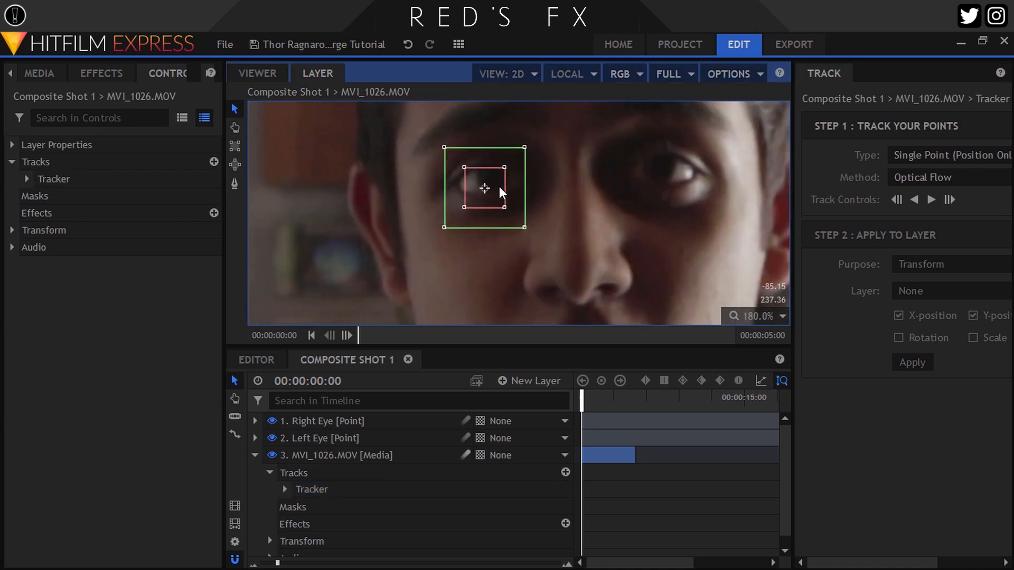
pyautogui.scroll(1, 502, 192)
pyautogui.moveTo(513, 203); pyautogui.dragTo(544, 216)
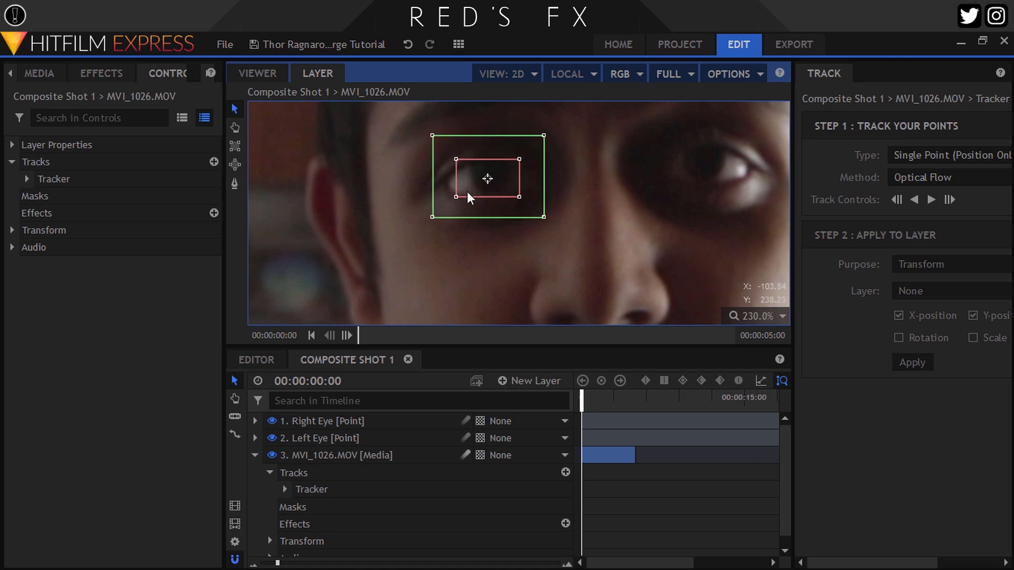
pyautogui.click(927, 202)
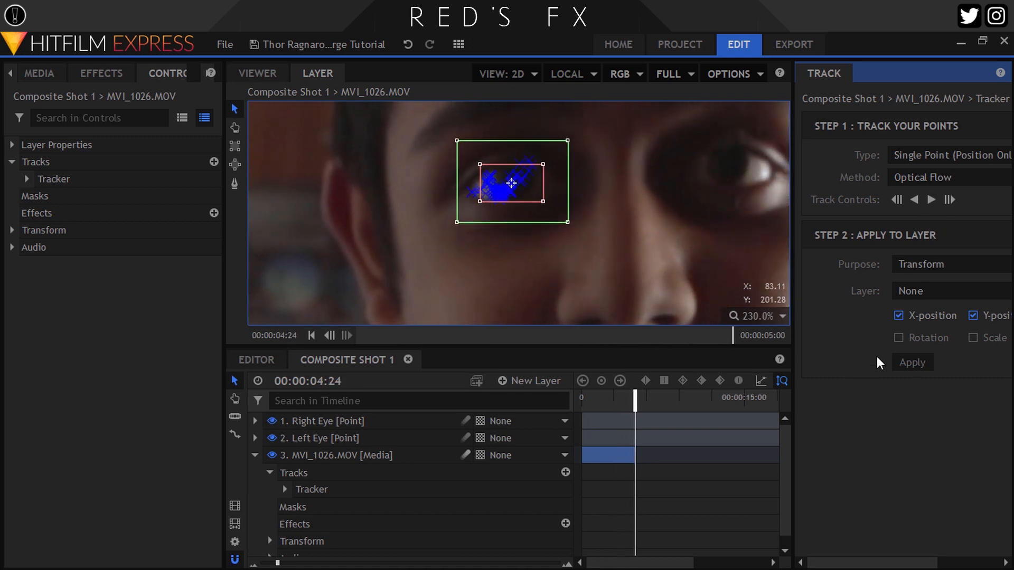
# Apply the tracked X and Y position data to the Right Eye point layer.
pyautogui.click(932, 293)
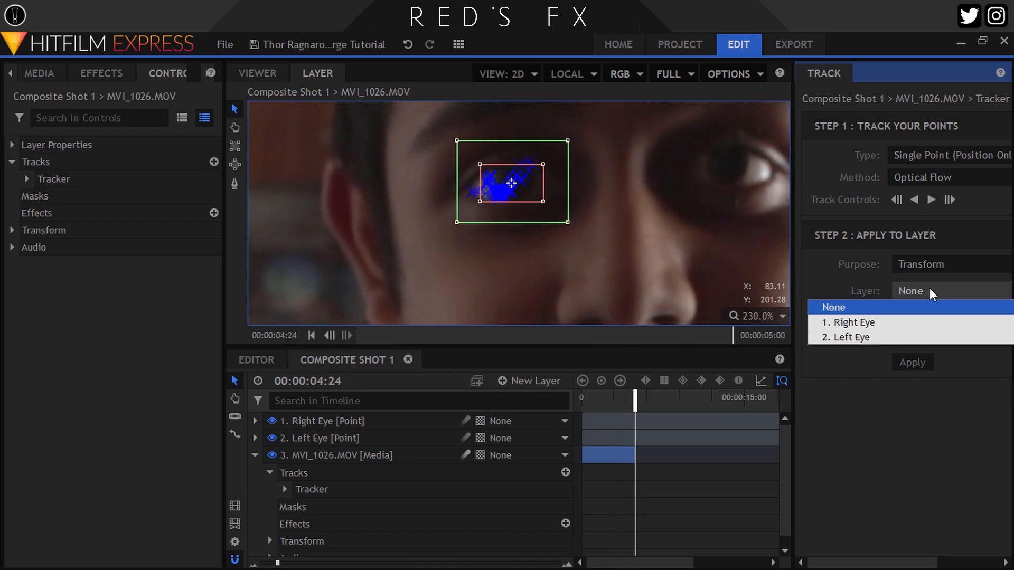
pyautogui.click(877, 321)
pyautogui.click(909, 361)
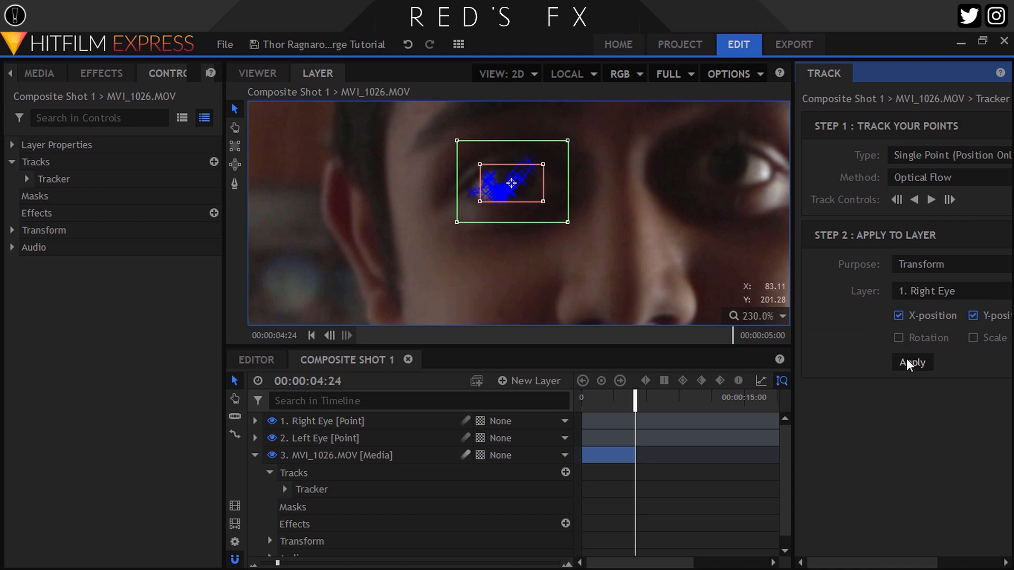
pyautogui.click(253, 455)
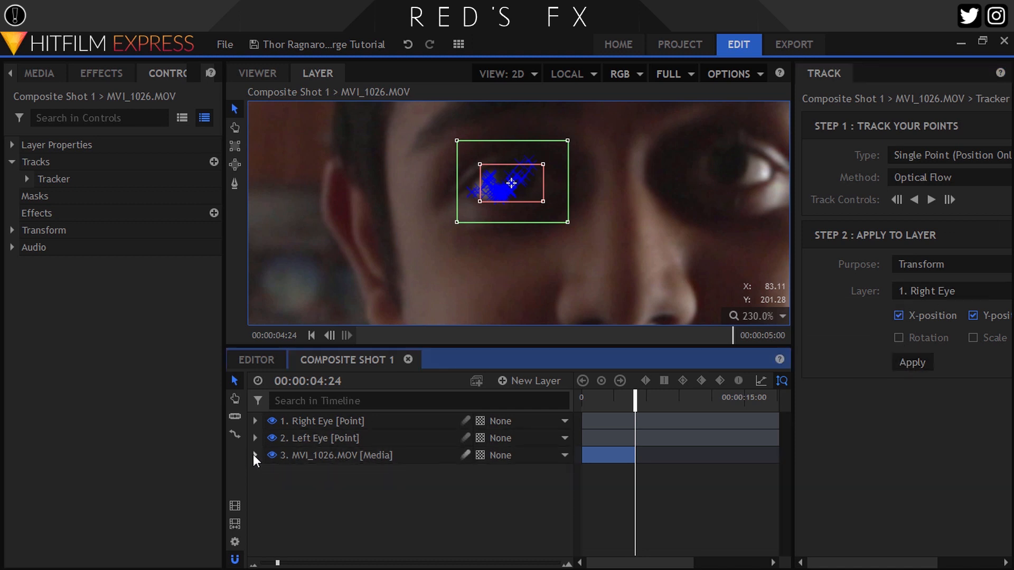
# Add a second tracker to MVI_1026.MOV, fit it around the subject's left eye, and track it forward from the first frame.
pyautogui.click(215, 162)
pyautogui.scroll(-1, 561, 187)
pyautogui.moveTo(560, 188); pyautogui.dragTo(573, 122)
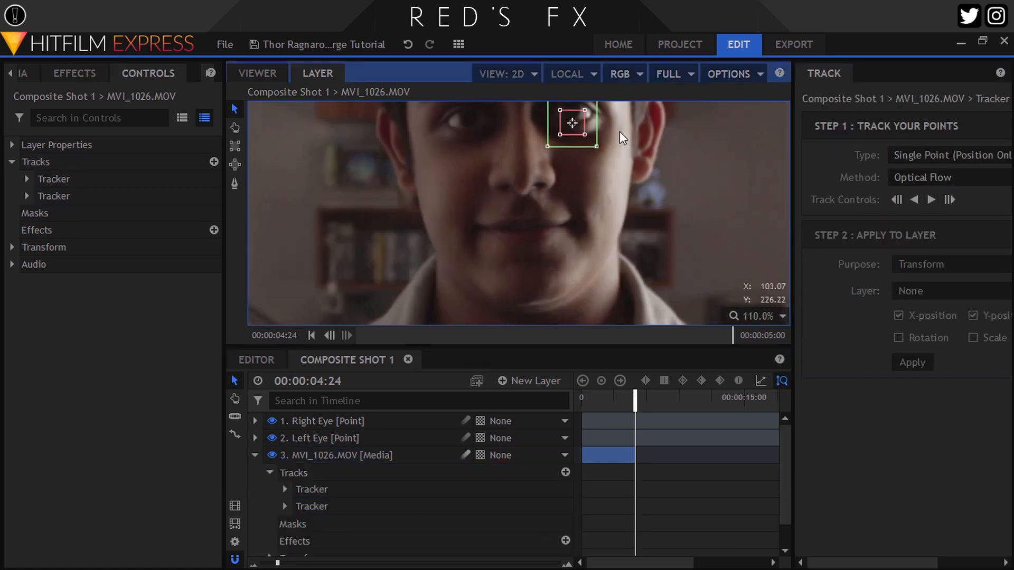
pyautogui.scroll(2, 580, 127)
pyautogui.moveTo(596, 239); pyautogui.dragTo(599, 239)
pyautogui.moveTo(586, 230); pyautogui.dragTo(610, 257)
pyautogui.click(311, 336)
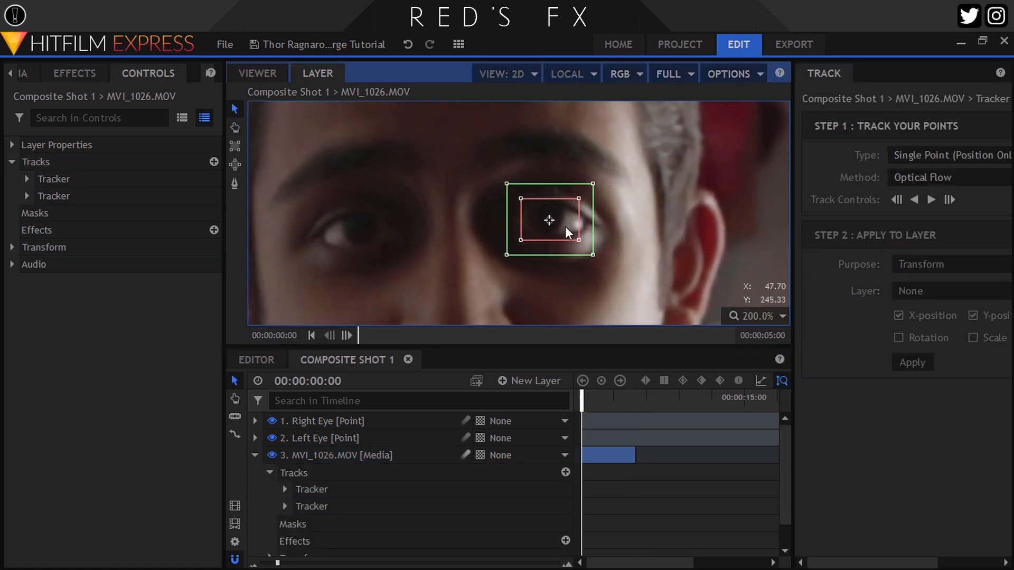
pyautogui.click(931, 200)
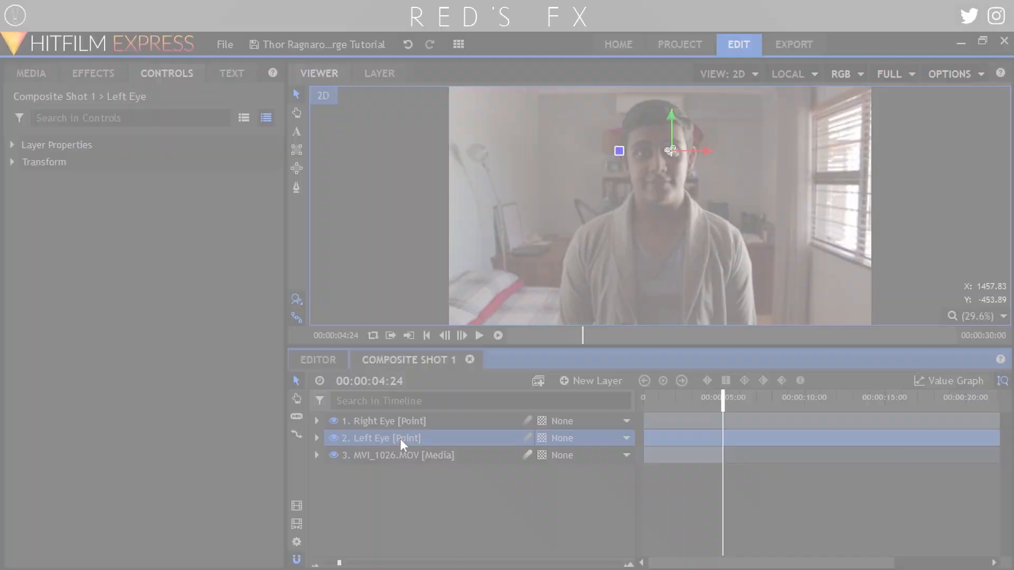
# Check where the Right Eye and Left Eye points sit on the face.
pyautogui.click(401, 419)
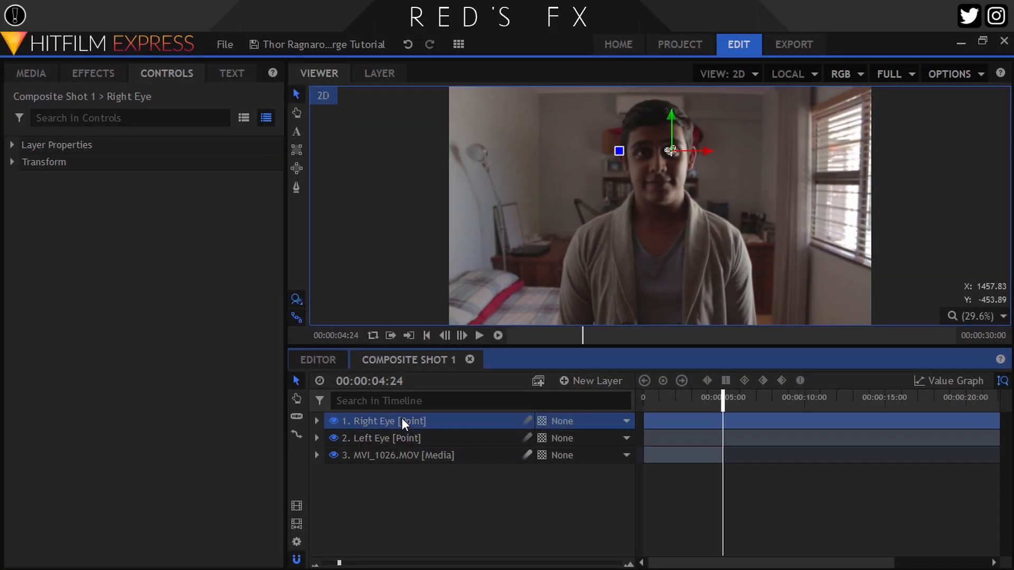
pyautogui.click(402, 437)
pyautogui.click(396, 421)
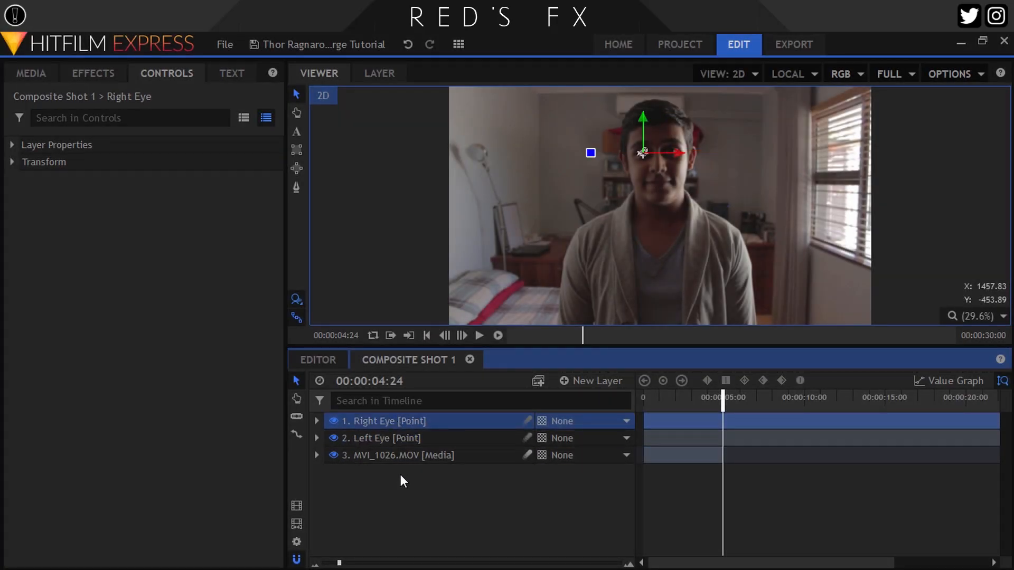
pyautogui.click(403, 480)
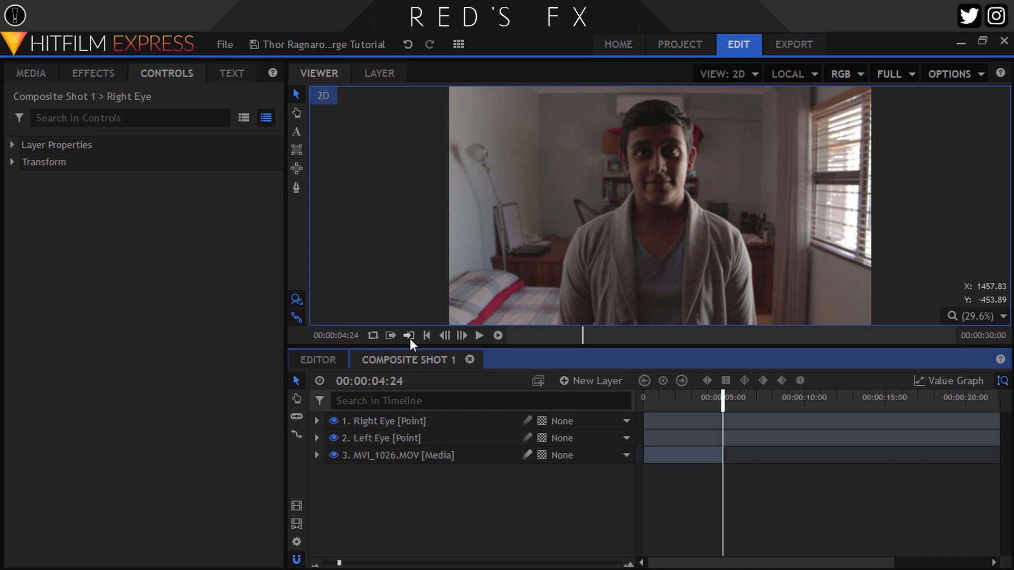
# Create a black 1920 x 1080 plane named Right Eye Glow with the playhead at the start of the timeline.
pyautogui.click(423, 337)
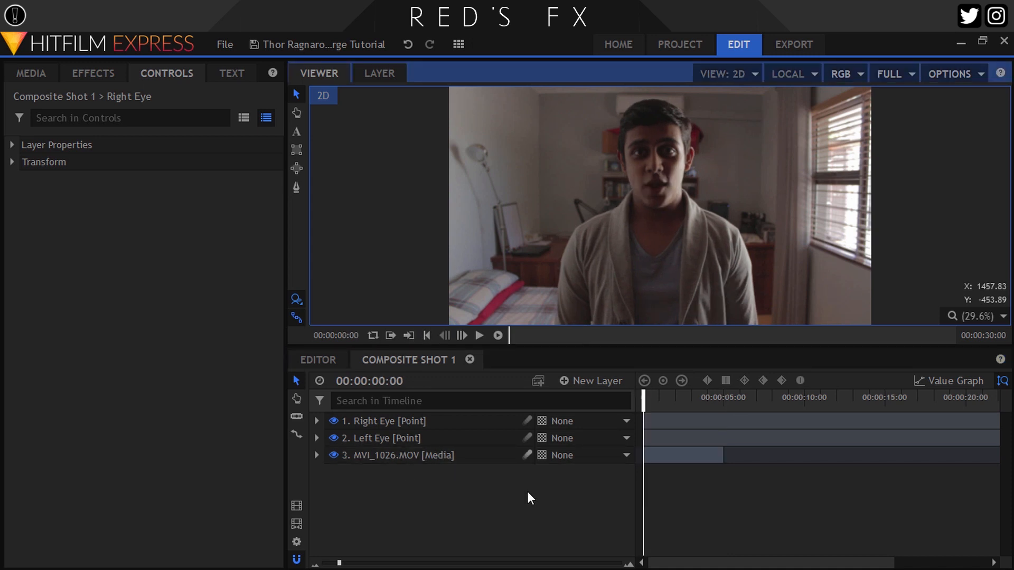
pyautogui.click(575, 383)
pyautogui.click(576, 398)
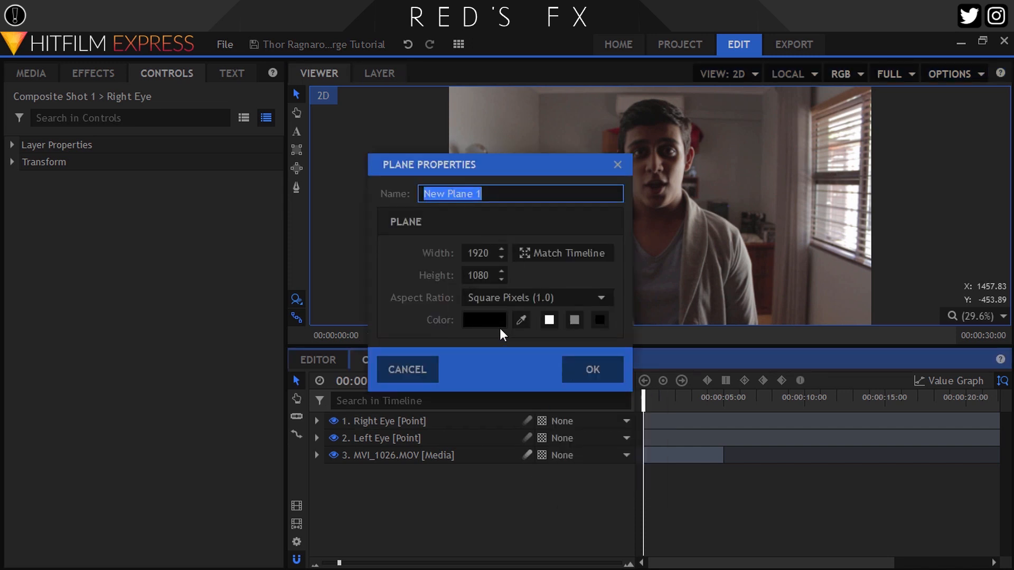
pyautogui.write('Right Eye')
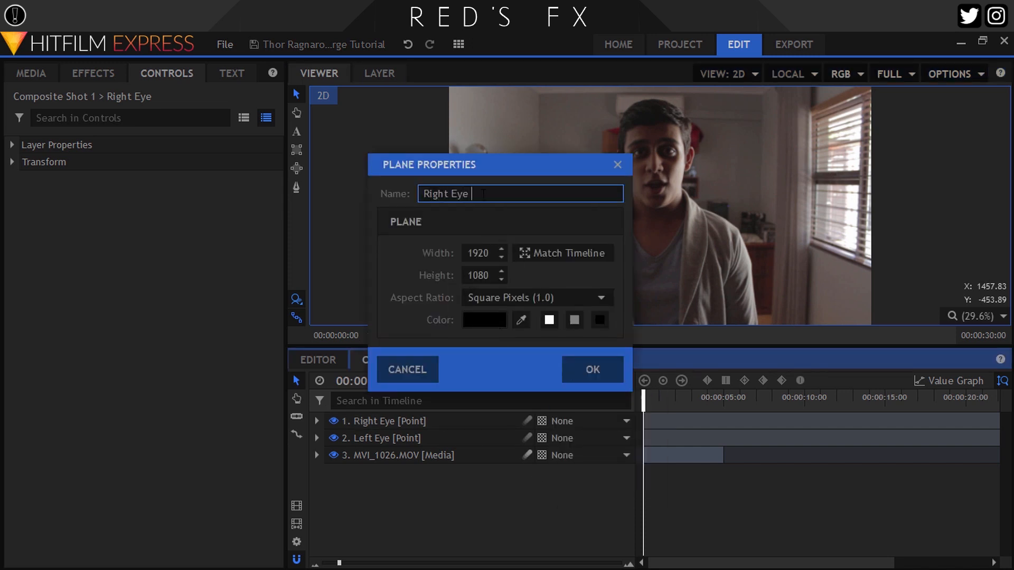
pyautogui.press('Return')
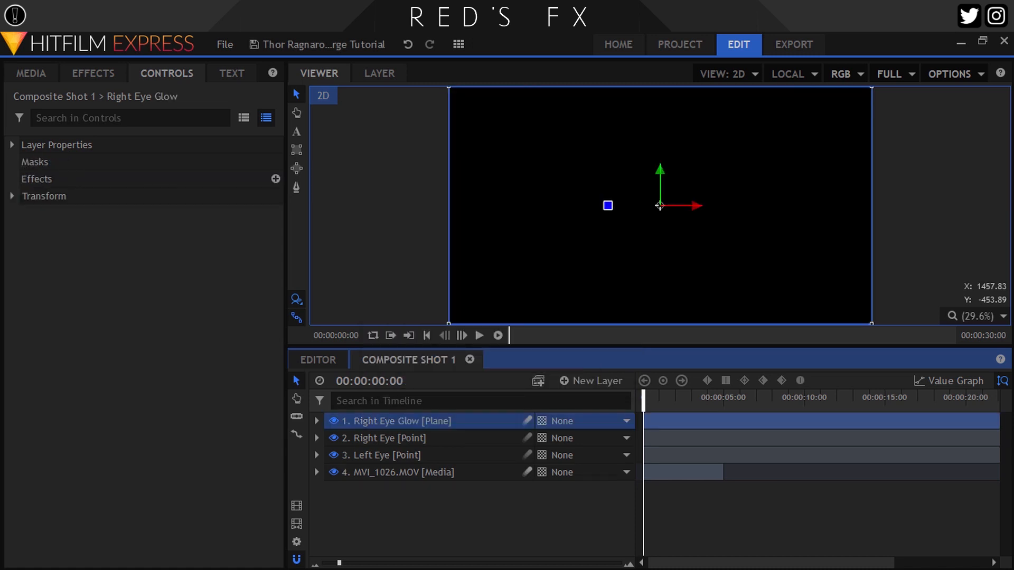
# Find the Light Flares effect and apply it to the Right Eye Glow plane.
pyautogui.click(107, 75)
pyautogui.click(93, 95)
pyautogui.write('ligh')
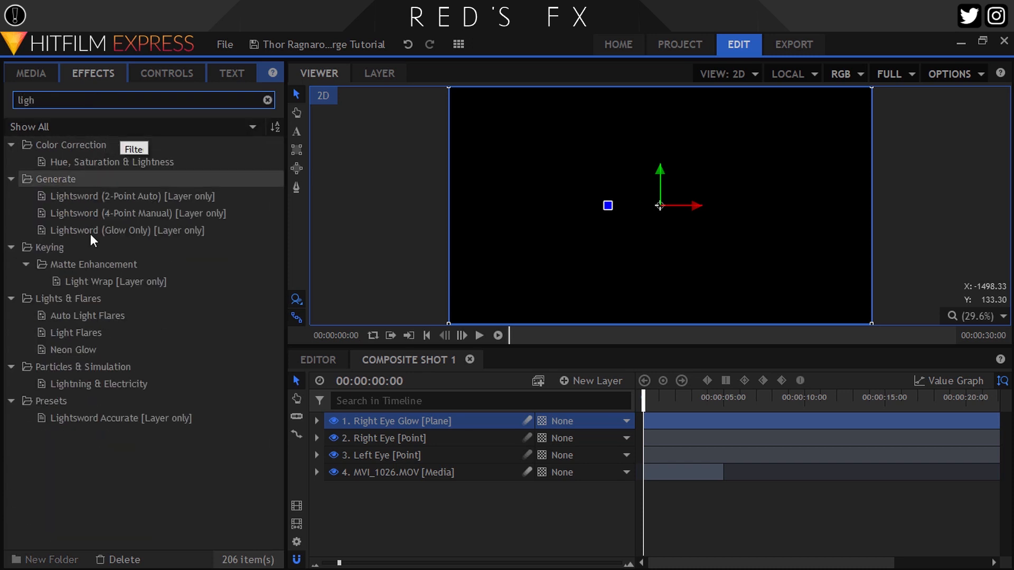
pyautogui.moveTo(85, 332); pyautogui.dragTo(389, 423)
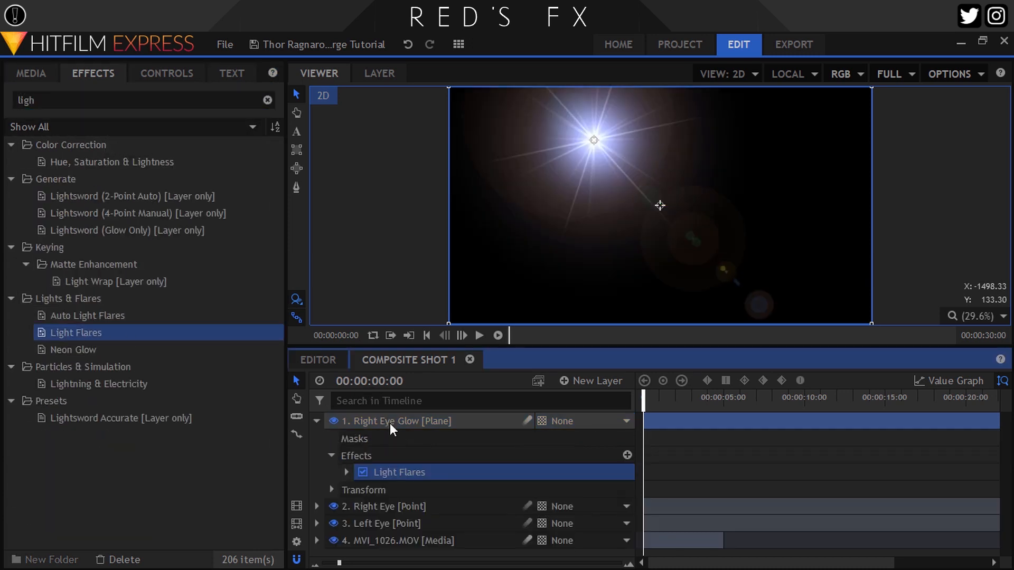
# Set the light flare's type to Digital Stripe, its intensity to 1.4 and its scale to 220 px.
pyautogui.click(177, 76)
pyautogui.click(27, 196)
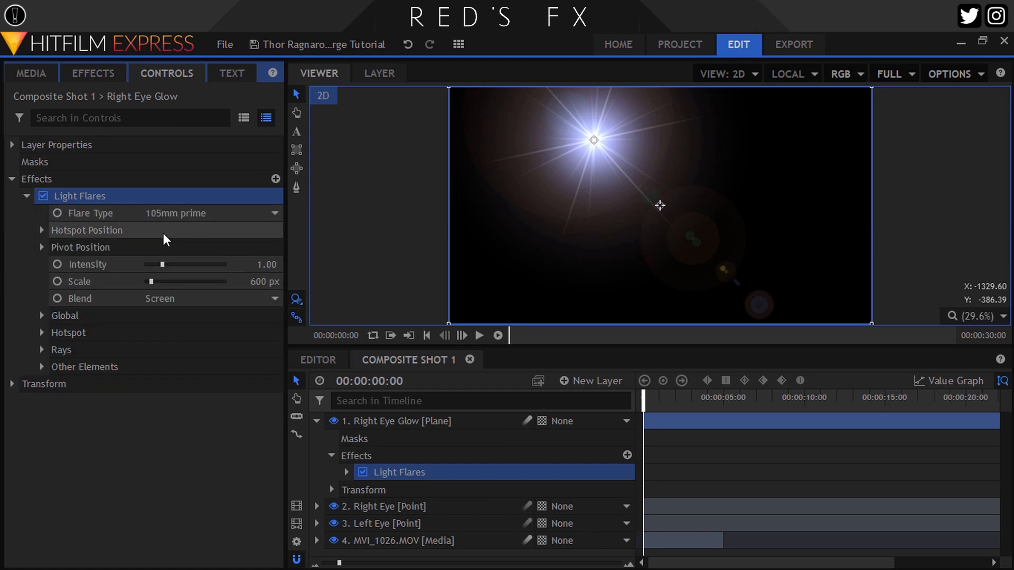
pyautogui.click(168, 217)
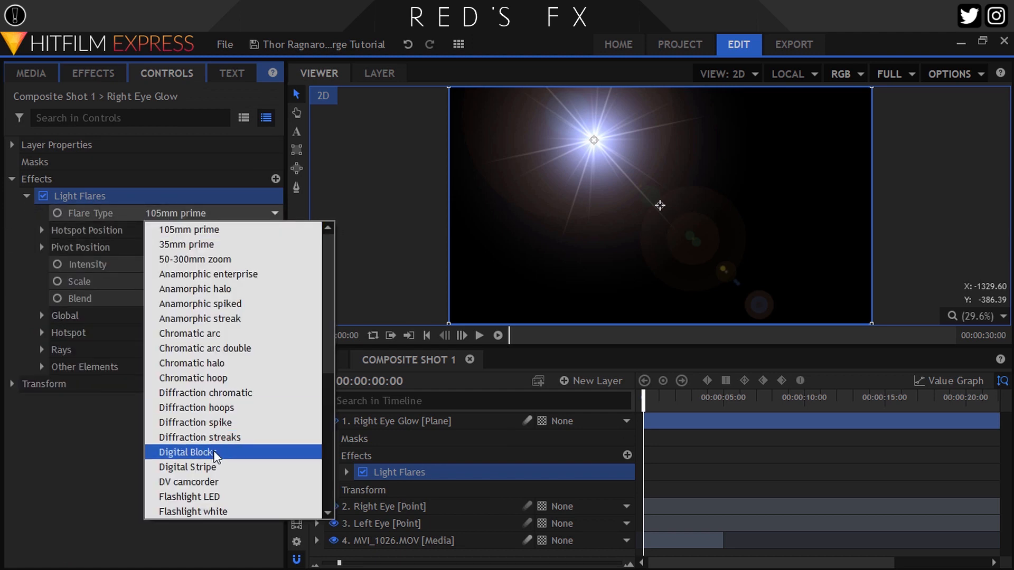
pyautogui.click(209, 468)
pyautogui.click(266, 264)
pyautogui.write('1.4')
pyautogui.press('Tab')
pyautogui.write('220')
pyautogui.press('Return')
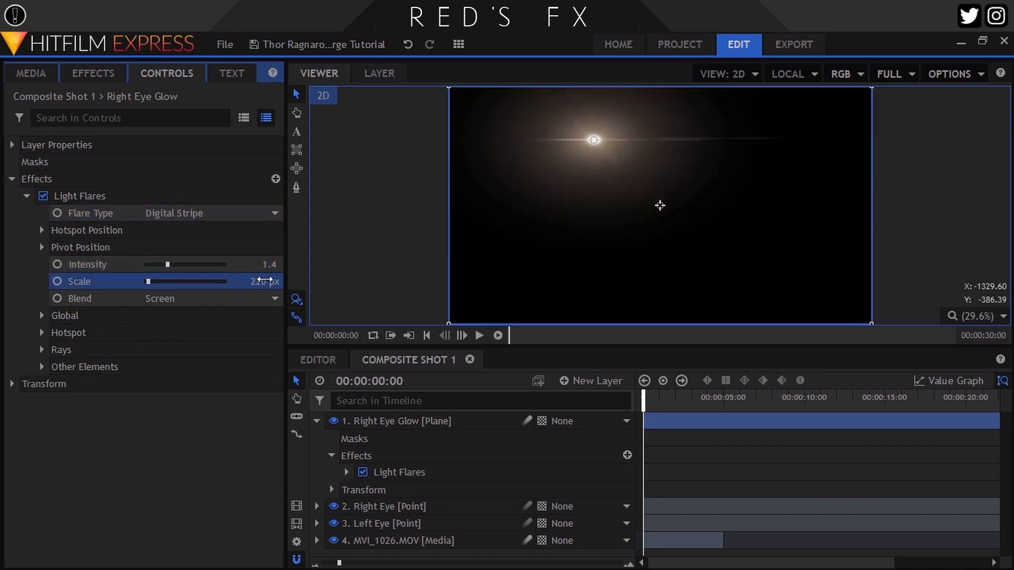
# Set the flare's Global gamma to 0.8, saturation to 2.00 and hue shift to 145 degrees.
pyautogui.click(47, 315)
pyautogui.click(267, 349)
pyautogui.write('0.8')
pyautogui.press('Return')
pyautogui.click(259, 366)
pyautogui.write('1.18')
pyautogui.press('Return')
pyautogui.click(270, 380)
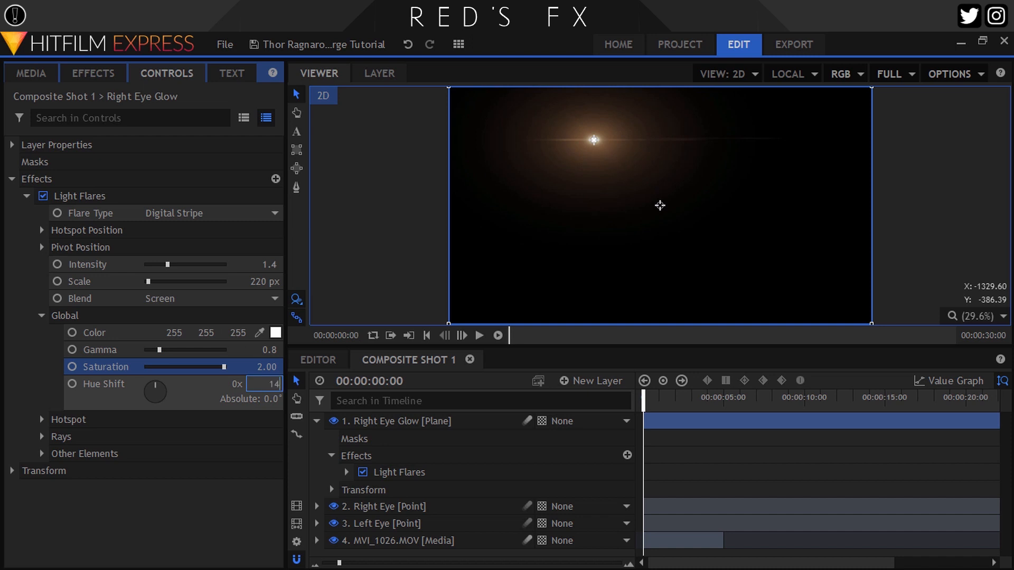
pyautogui.write('145')
pyautogui.press('Return')
# Reduce the flare's Rays quantity scale to 0.8 and its Other Elements brightness to 0.00.
pyautogui.click(43, 437)
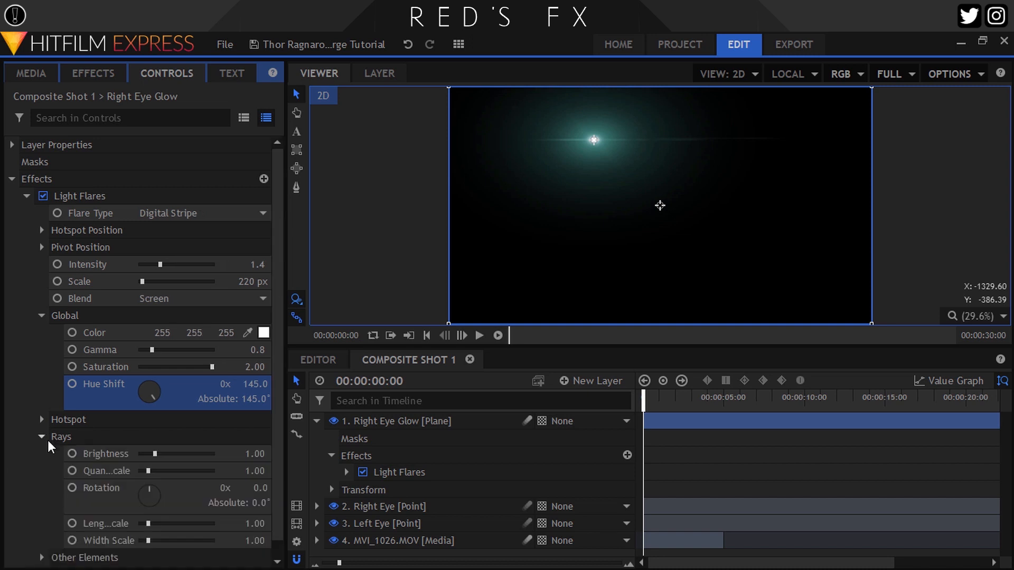
pyautogui.moveTo(149, 471); pyautogui.dragTo(131, 475)
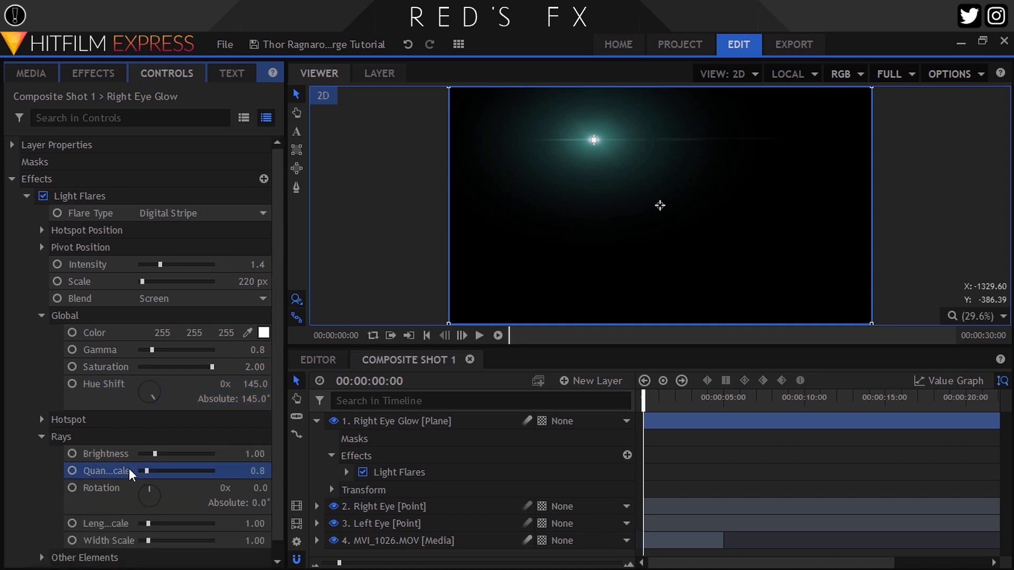
pyautogui.click(42, 436)
pyautogui.click(43, 453)
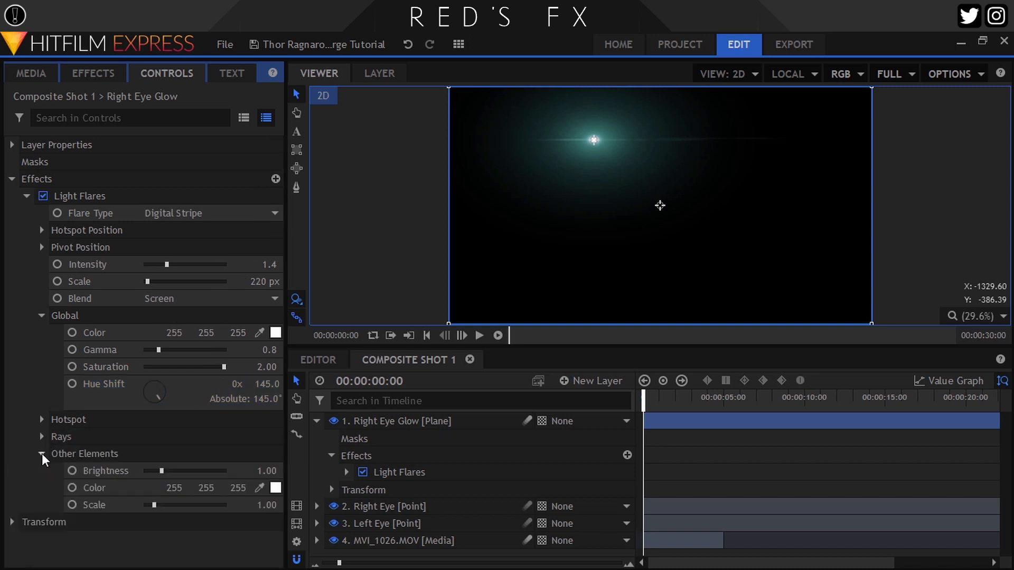
pyautogui.moveTo(151, 471); pyautogui.dragTo(87, 466)
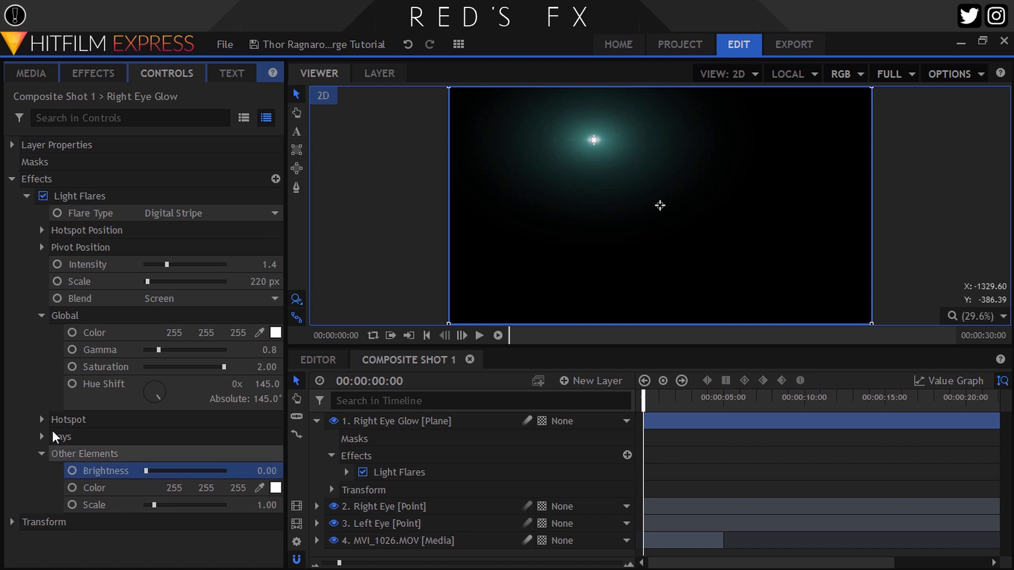
pyautogui.click(42, 453)
# Change the Right Eye Glow plane's blend mode so its black background drops out over the footage.
pyautogui.click(367, 420)
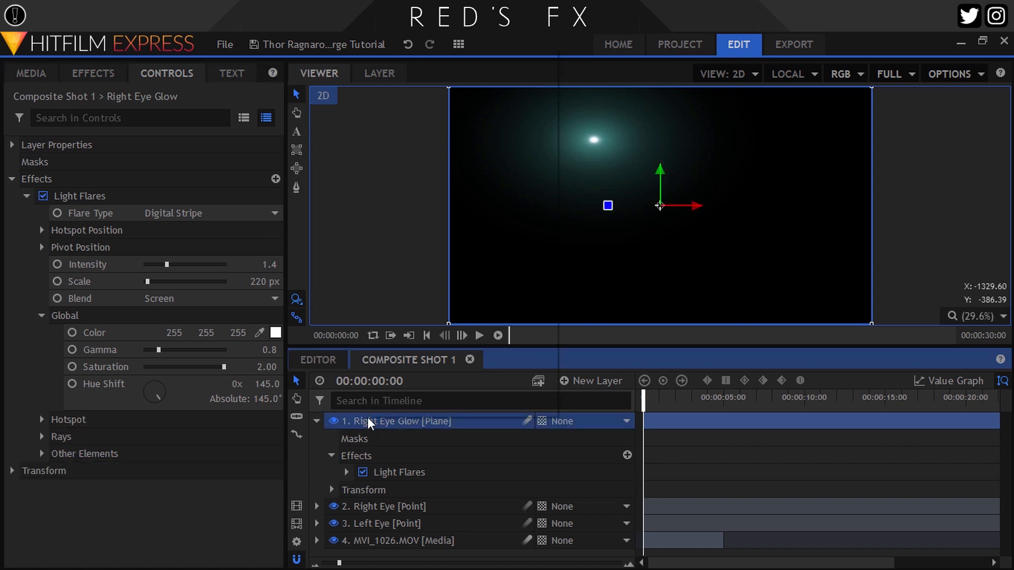
pyautogui.rightClick(368, 422)
pyautogui.moveTo(405, 62)
pyautogui.click(580, 80)
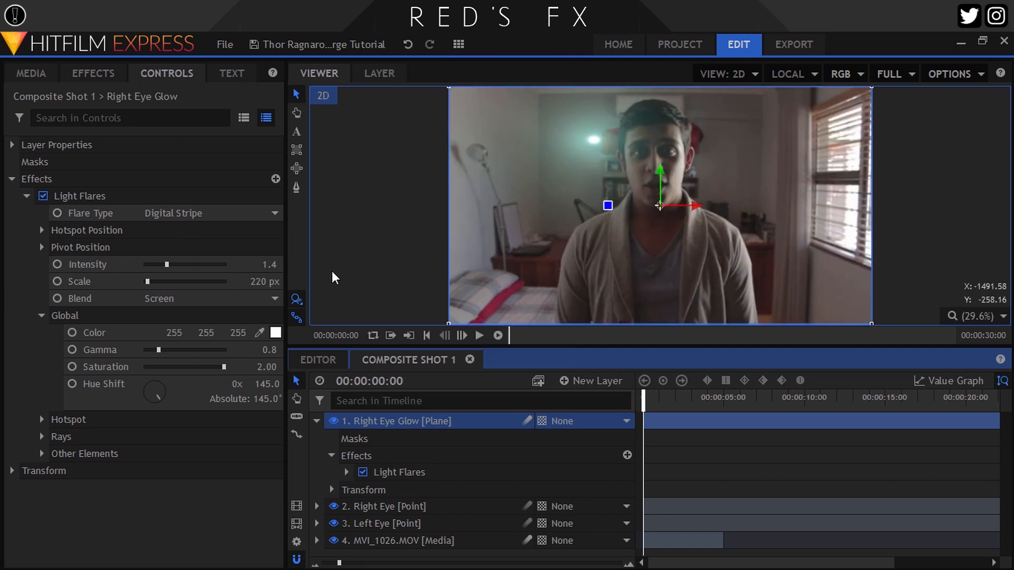
# Move the light flare's hotspot onto the subject's right eye.
pyautogui.click(120, 198)
pyautogui.scroll(4, 586, 165)
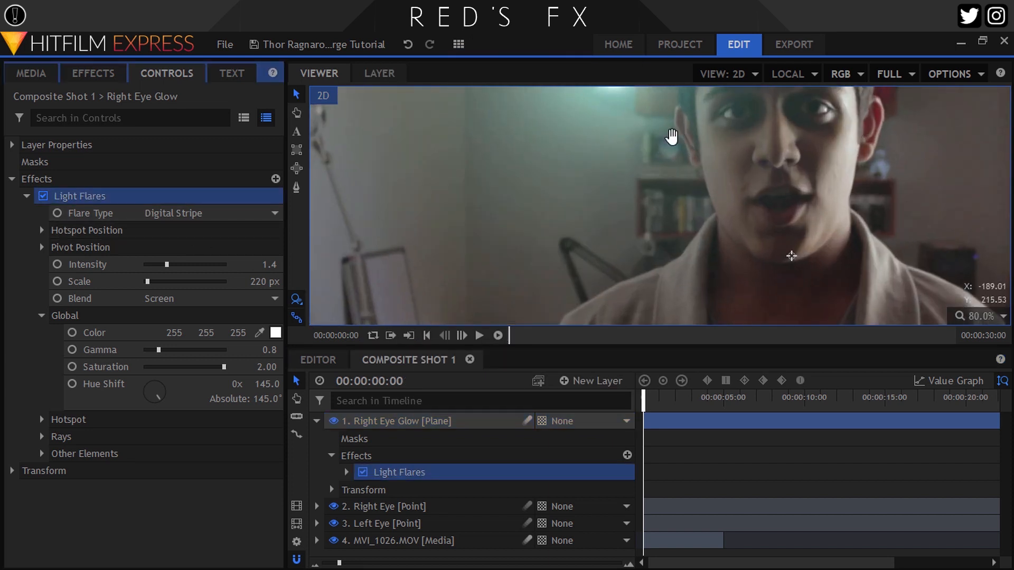
pyautogui.moveTo(670, 136); pyautogui.dragTo(613, 216)
pyautogui.moveTo(555, 158); pyautogui.dragTo(679, 194)
# Parent the Right Eye Glow plane to the Right Eye point layer.
pyautogui.click(576, 422)
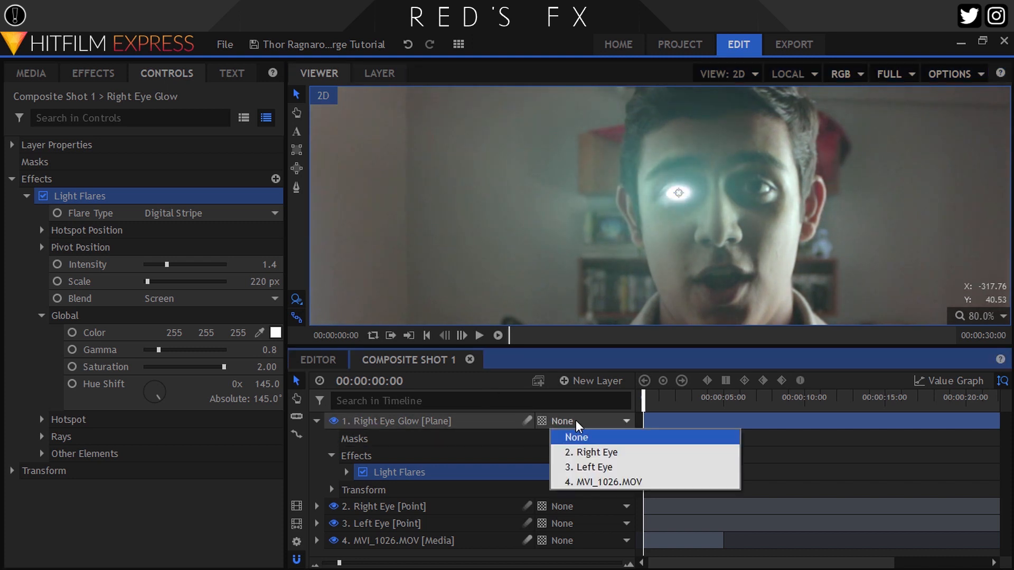
pyautogui.click(591, 451)
pyautogui.click(317, 421)
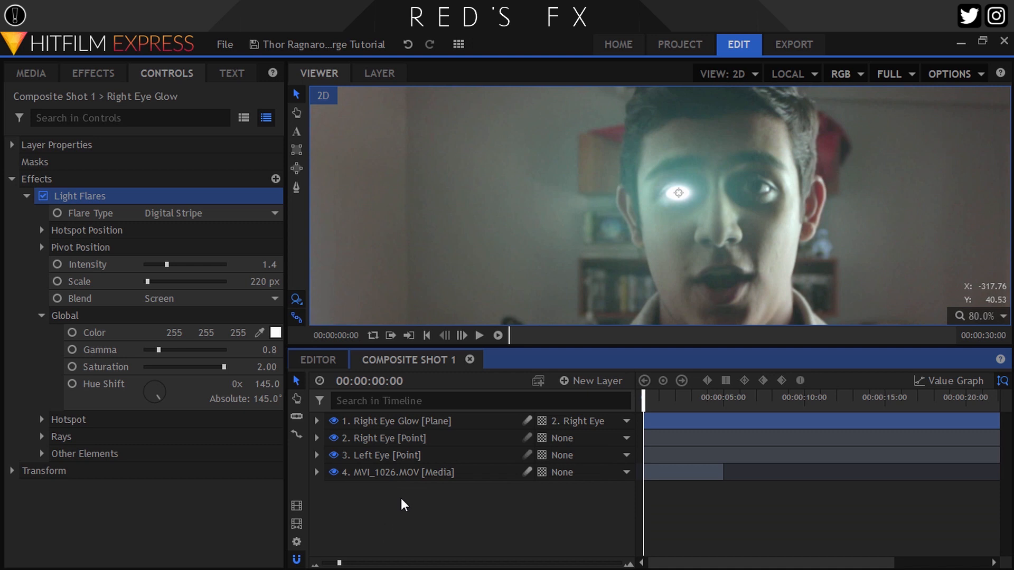
pyautogui.click(426, 497)
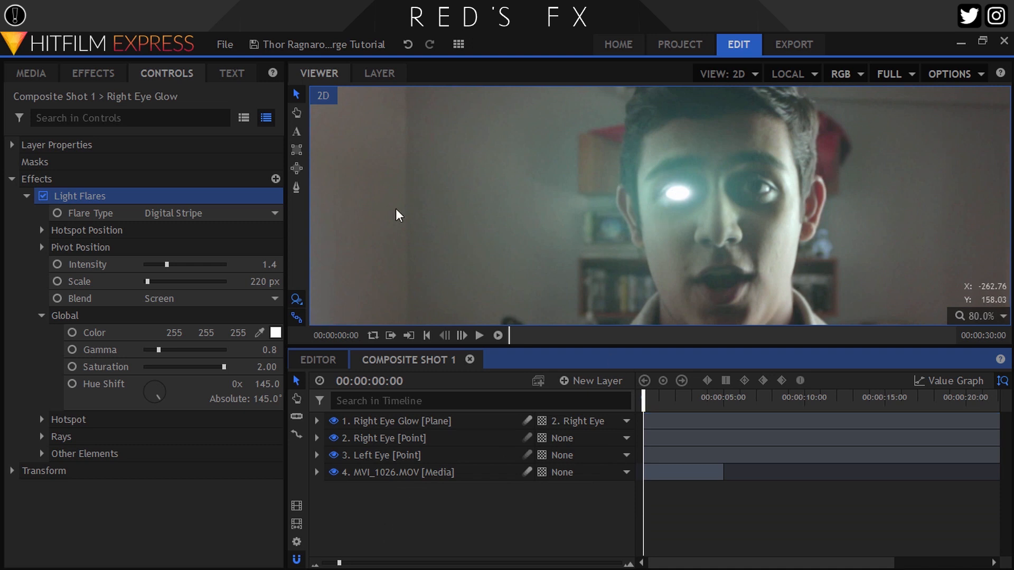
# Apply the Curves color correction effect to the Right Eye Glow plane and open its settings.
pyautogui.click(27, 196)
pyautogui.click(102, 296)
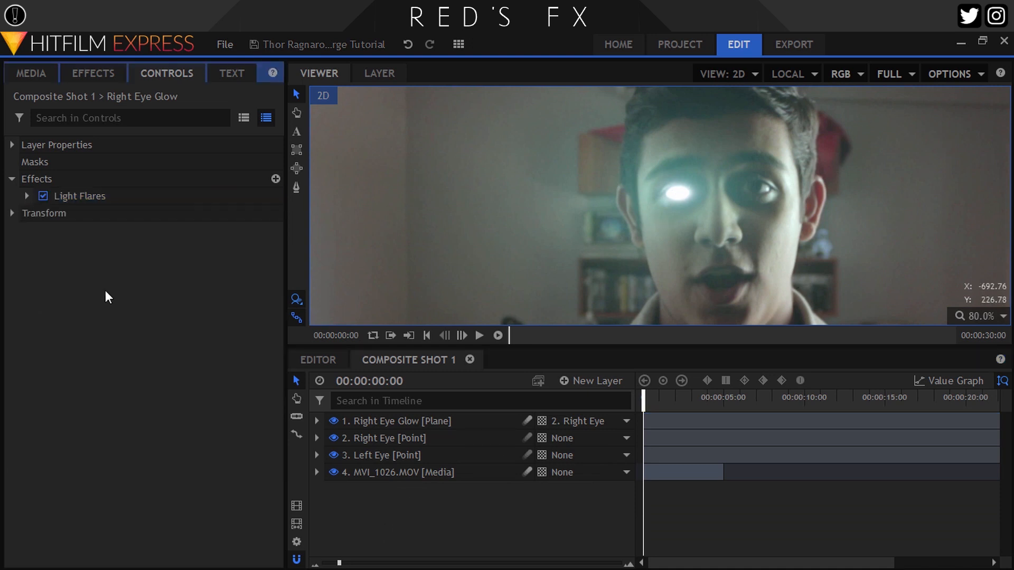
pyautogui.click(93, 73)
pyautogui.doubleClick(78, 107)
pyautogui.write('curv')
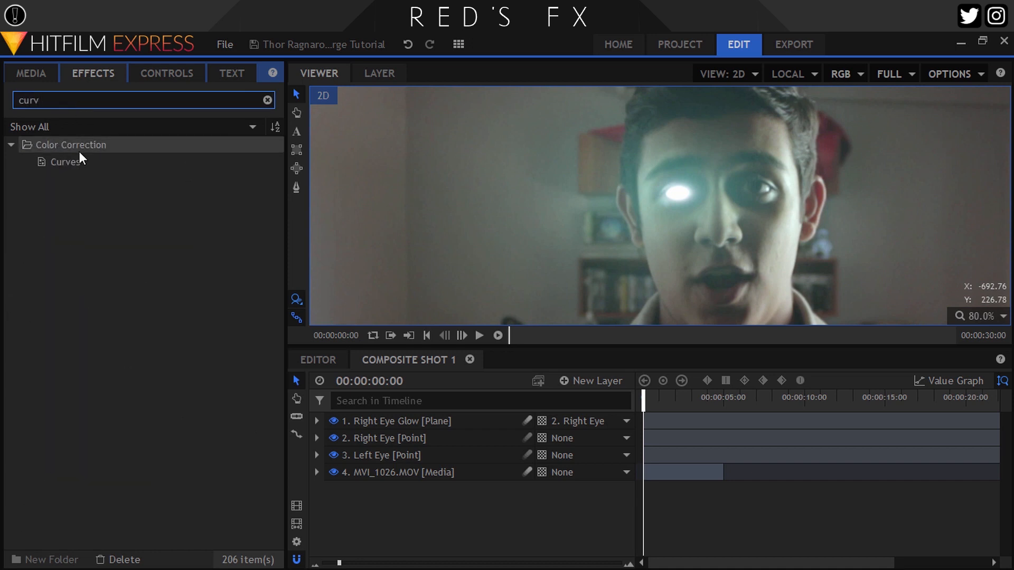
pyautogui.moveTo(79, 161); pyautogui.dragTo(399, 425)
pyautogui.click(167, 73)
pyautogui.click(27, 213)
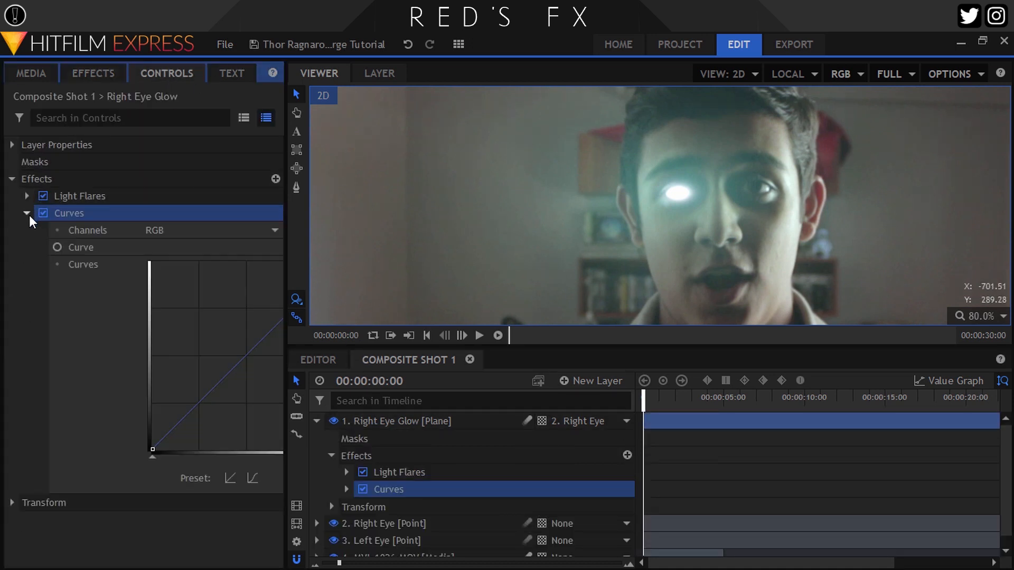
# Pull the midtones of the Curves effect's RGB curve down to darken the flare's outer haze.
pyautogui.moveTo(244, 359); pyautogui.dragTo(275, 381)
pyautogui.click(979, 316)
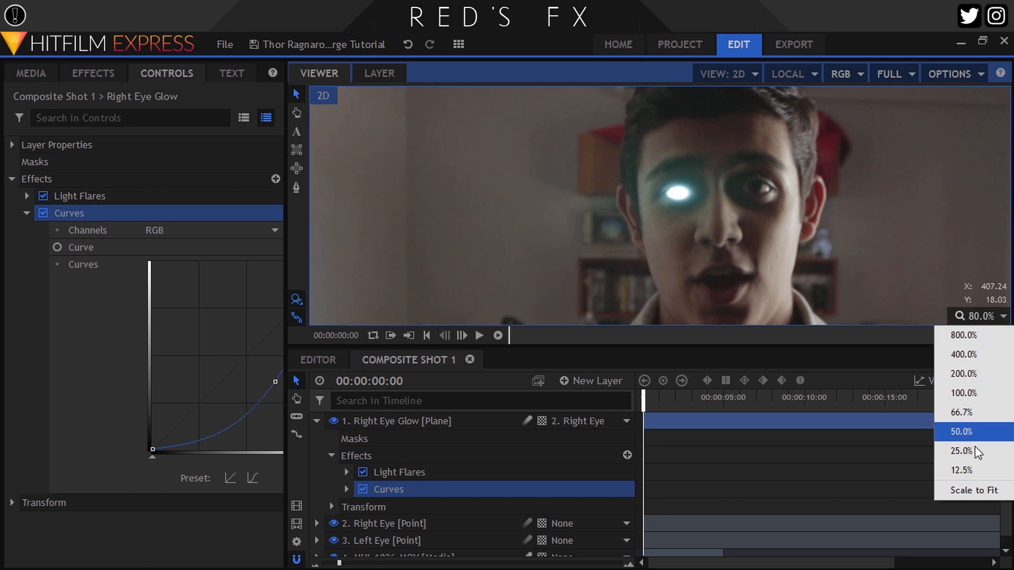
pyautogui.click(965, 486)
# Raise the midtones of the Blue curve and add a slightly raised midpoint to the Green curve.
pyautogui.click(182, 230)
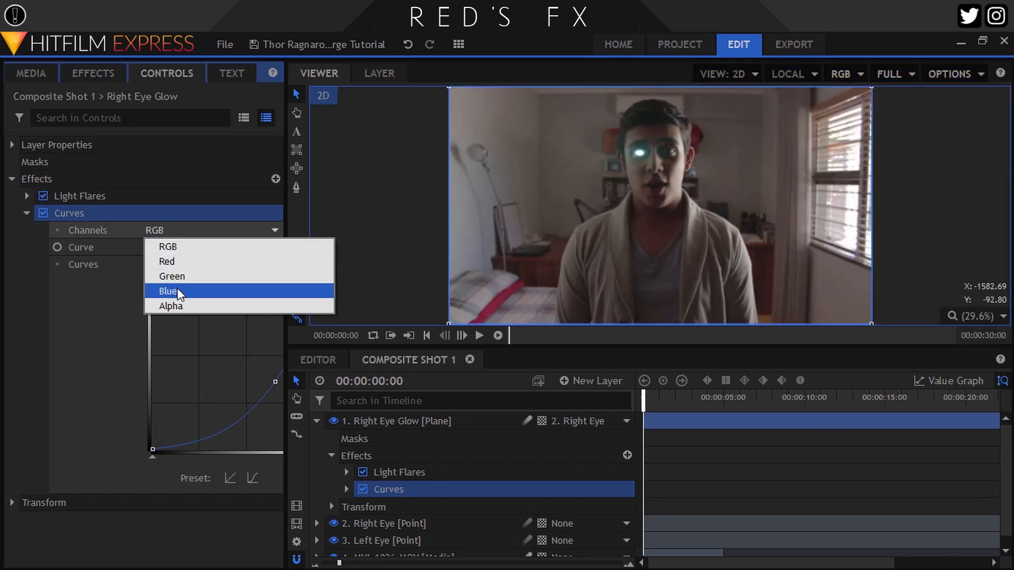
pyautogui.click(176, 287)
pyautogui.moveTo(236, 357); pyautogui.dragTo(231, 350)
pyautogui.click(176, 234)
pyautogui.click(172, 274)
pyautogui.click(233, 363)
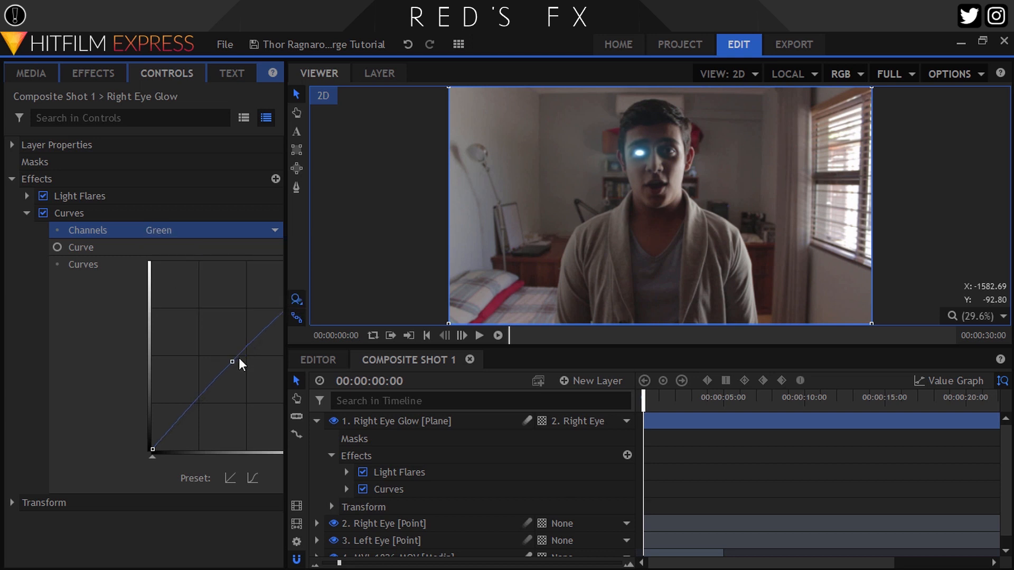
pyautogui.scroll(5, 643, 133)
pyautogui.scroll(-1, 211, 228)
# Fine-tune the color curves by nudging the Green midpoint up and lifting the RGB curve's point slightly.
pyautogui.click(204, 233)
pyautogui.click(205, 276)
pyautogui.moveTo(233, 360); pyautogui.dragTo(233, 357)
pyautogui.scroll(2, 161, 232)
pyautogui.moveTo(272, 386); pyautogui.dragTo(272, 380)
pyautogui.click(978, 317)
pyautogui.click(954, 489)
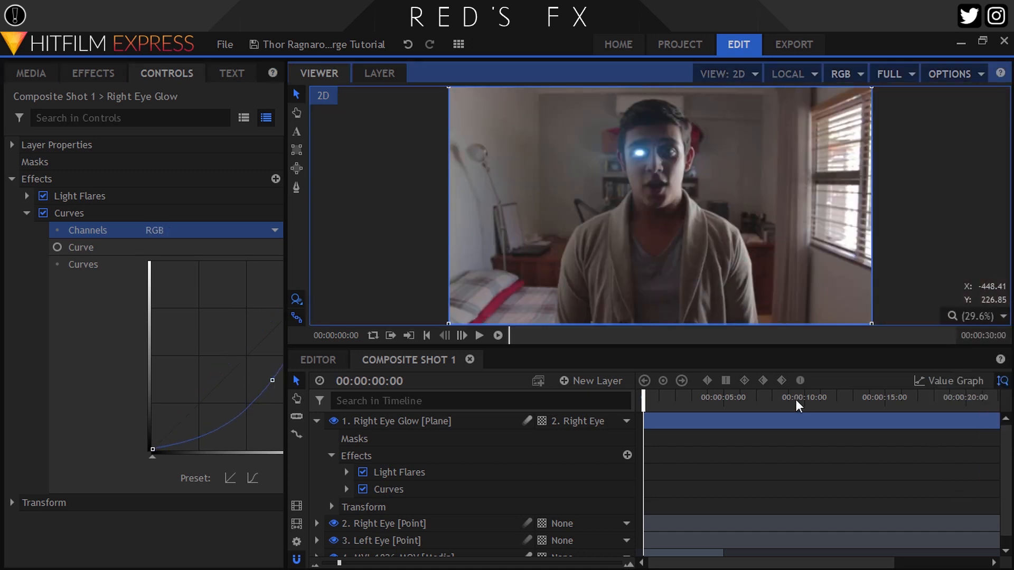
# Examine the color-corrected right eye glow up close and in the full frame.
pyautogui.click(26, 212)
pyautogui.click(11, 179)
pyautogui.click(316, 421)
pyautogui.scroll(8, 616, 153)
pyautogui.scroll(5, 617, 154)
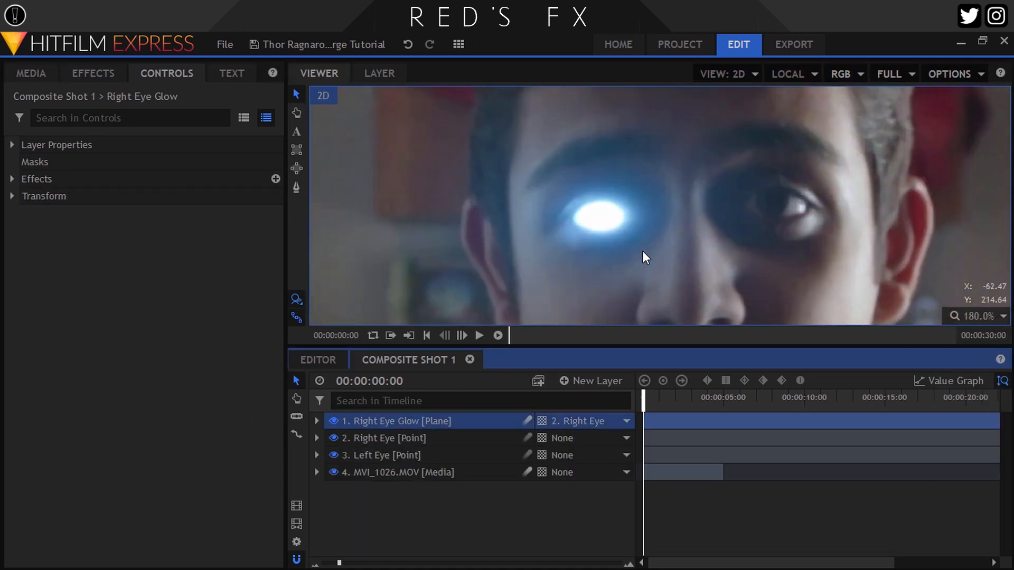
pyautogui.moveTo(642, 251); pyautogui.dragTo(636, 229)
pyautogui.click(984, 316)
pyautogui.click(967, 488)
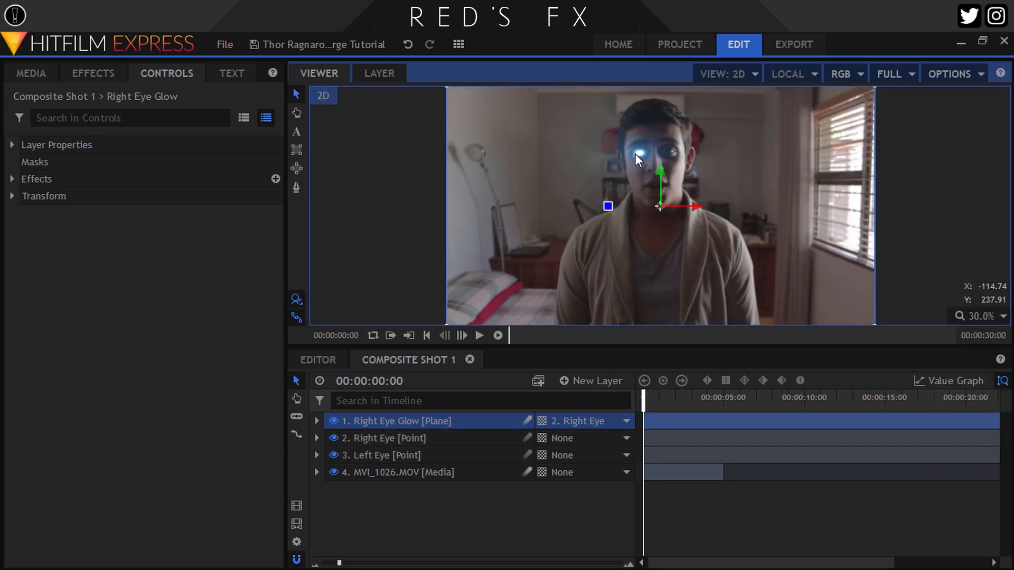
pyautogui.scroll(4, 636, 153)
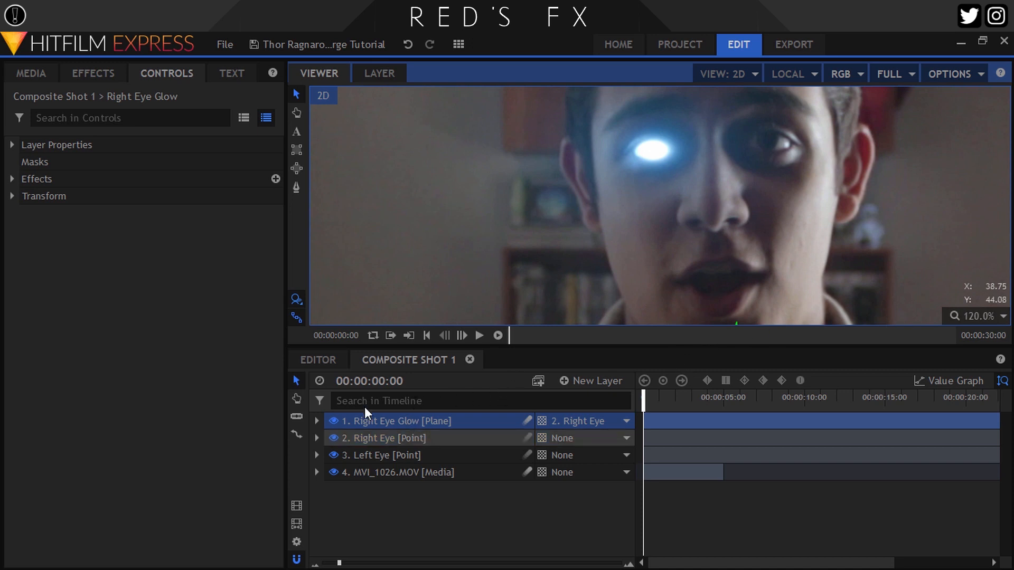
# Unlink the Right Eye Glow plane's scale and stretch it to about 108.1% wide and 76.5% high.
pyautogui.click(12, 196)
pyautogui.click(151, 265)
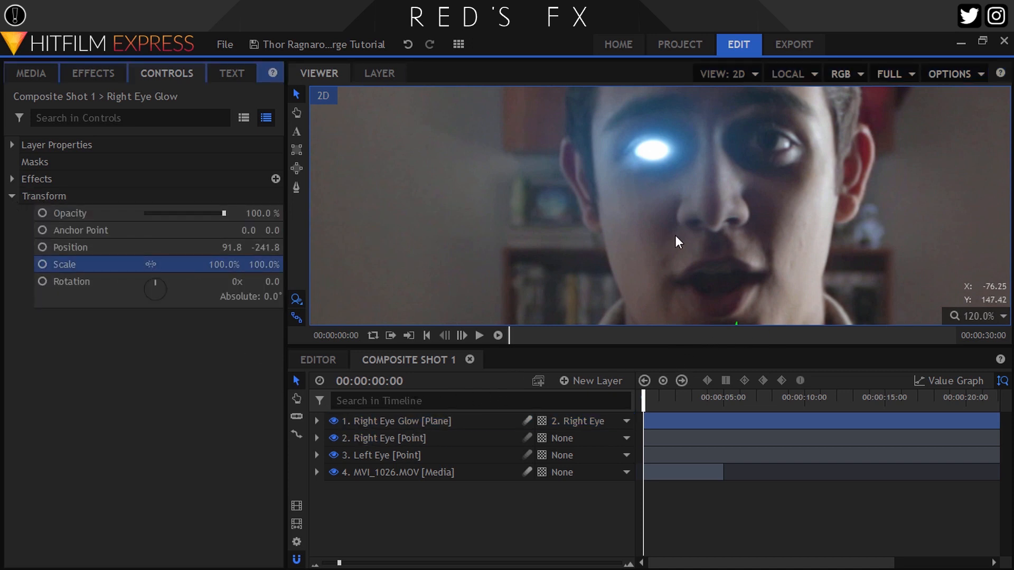
pyautogui.click(978, 316)
pyautogui.click(974, 487)
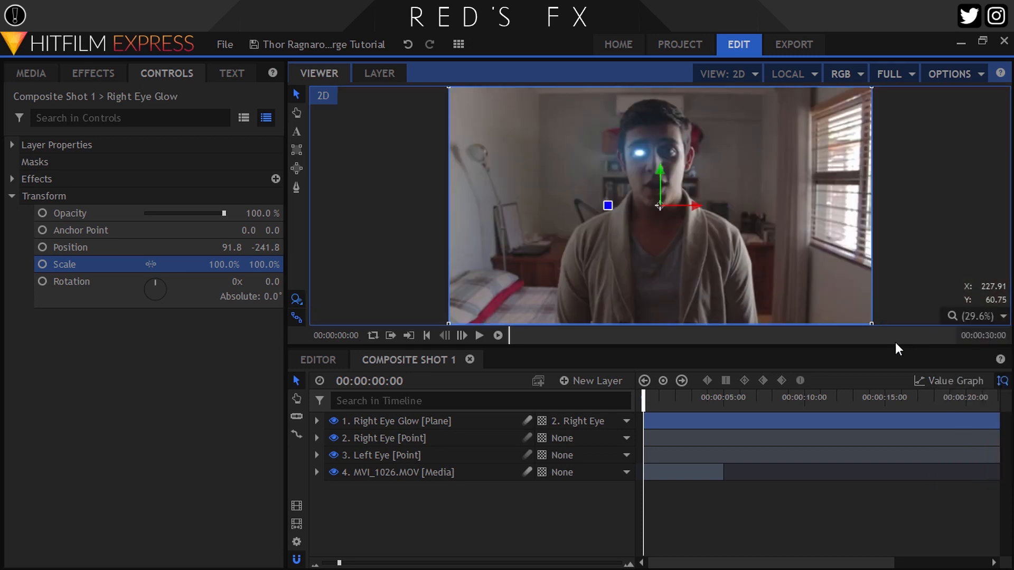
pyautogui.moveTo(871, 322); pyautogui.dragTo(888, 295)
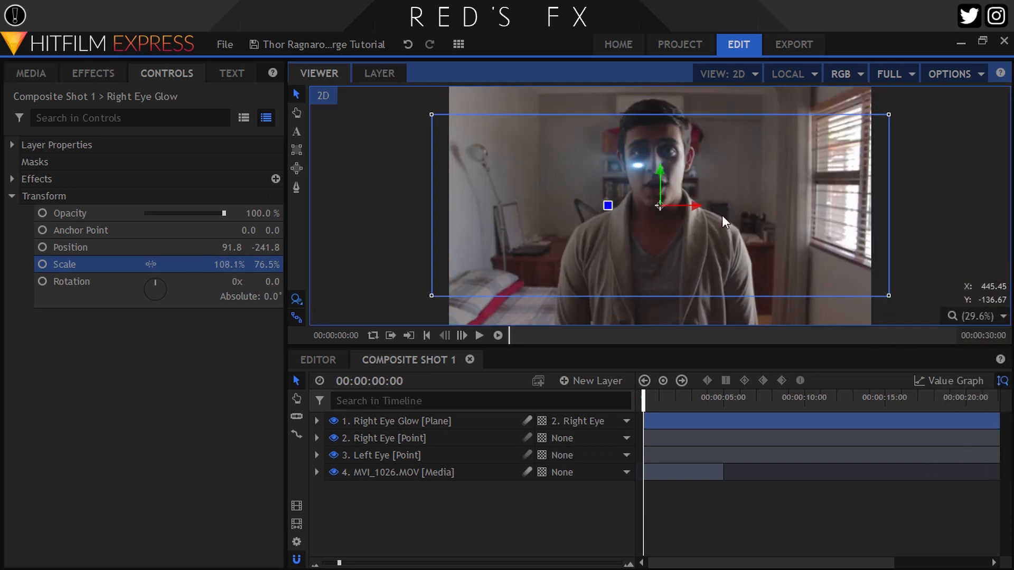
# Move the stretched Right Eye Glow plane up so the flare covers the subject's right eye again.
pyautogui.scroll(2, 721, 215)
pyautogui.moveTo(607, 148); pyautogui.dragTo(641, 212)
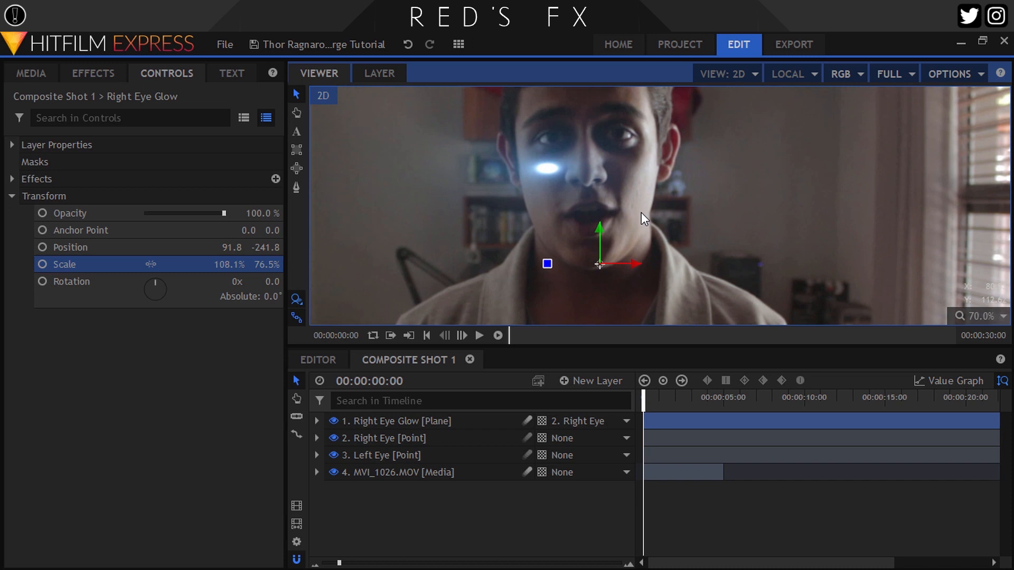
pyautogui.moveTo(597, 265); pyautogui.dragTo(597, 235)
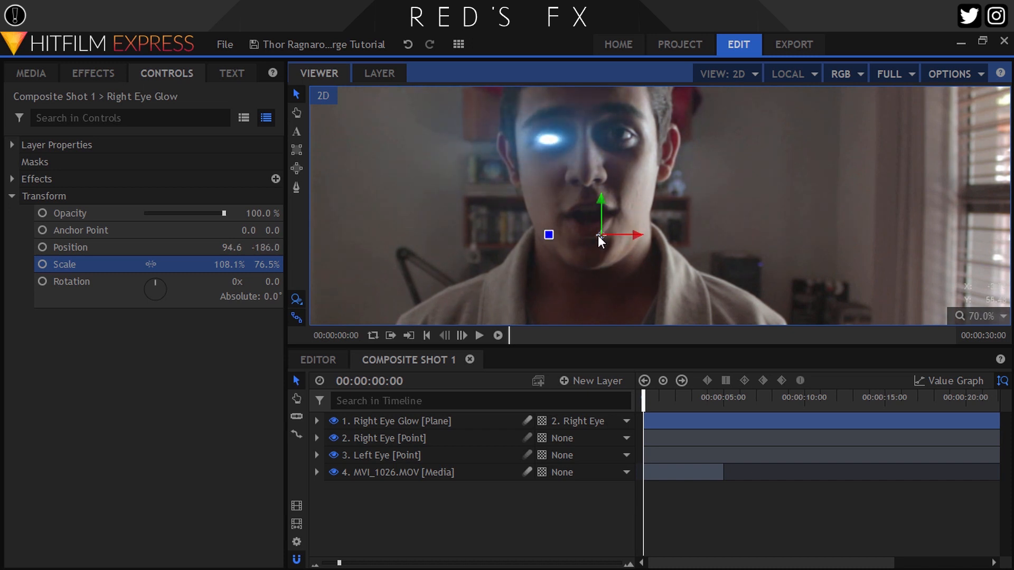
pyautogui.scroll(2, 543, 153)
pyautogui.moveTo(665, 323); pyautogui.dragTo(669, 320)
# Set the Right Eye Glow plane's vertical scale to 94.5% and realign it on the eye at about 97.9, -228.7.
pyautogui.moveTo(266, 264); pyautogui.dragTo(276, 264)
pyautogui.moveTo(538, 190); pyautogui.dragTo(537, 226)
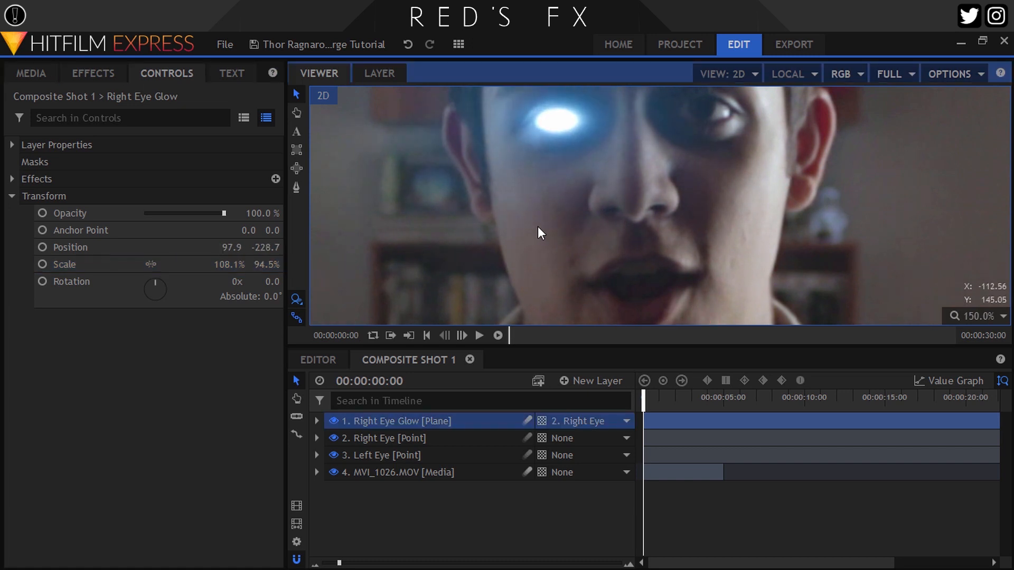
pyautogui.click(977, 315)
pyautogui.click(971, 487)
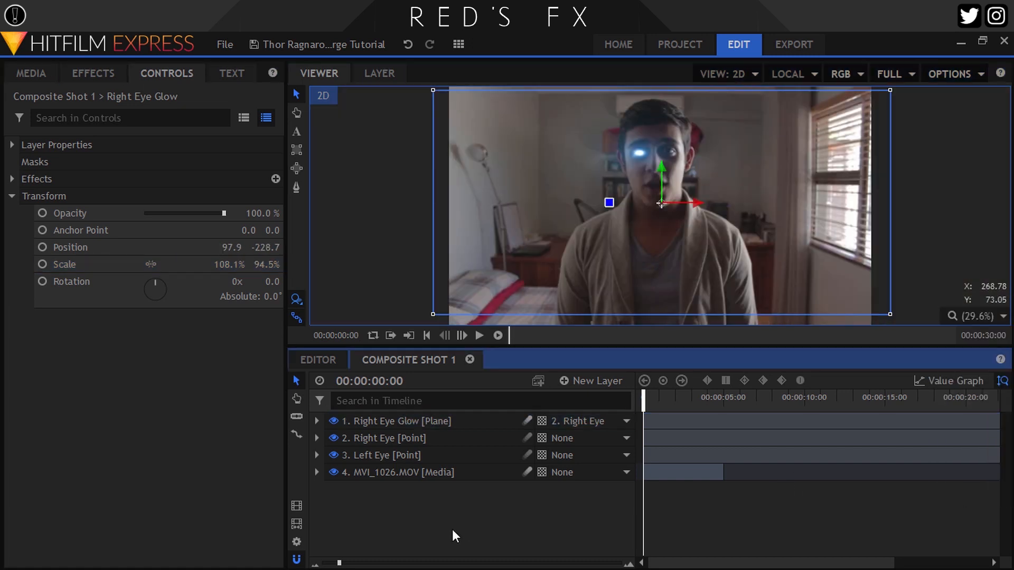
# Find the Glow effect and apply it to the Right Eye Glow plane.
pyautogui.click(94, 74)
pyautogui.click(71, 100)
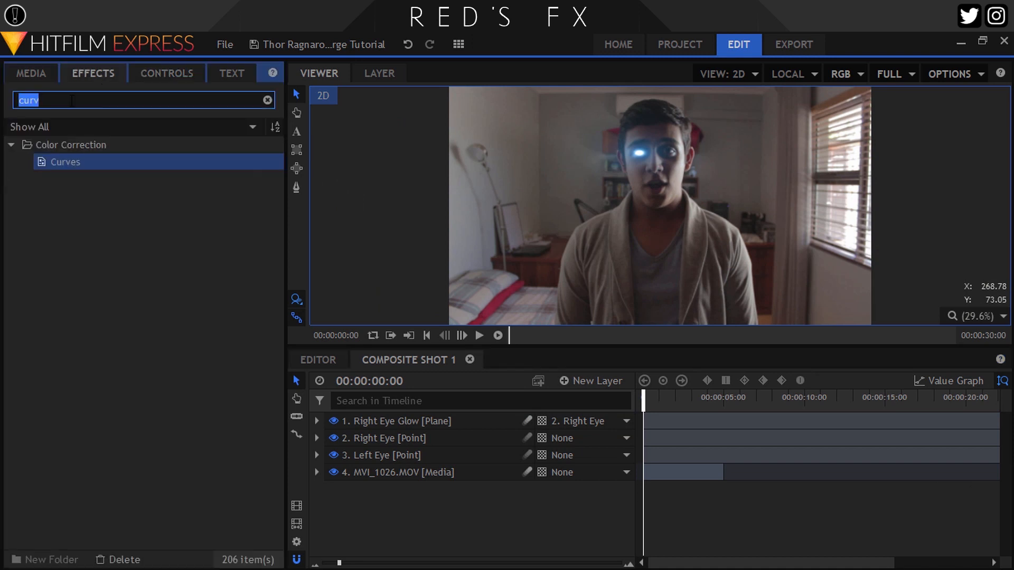
pyautogui.write('glow')
pyautogui.moveTo(61, 196); pyautogui.dragTo(413, 421)
pyautogui.click(159, 73)
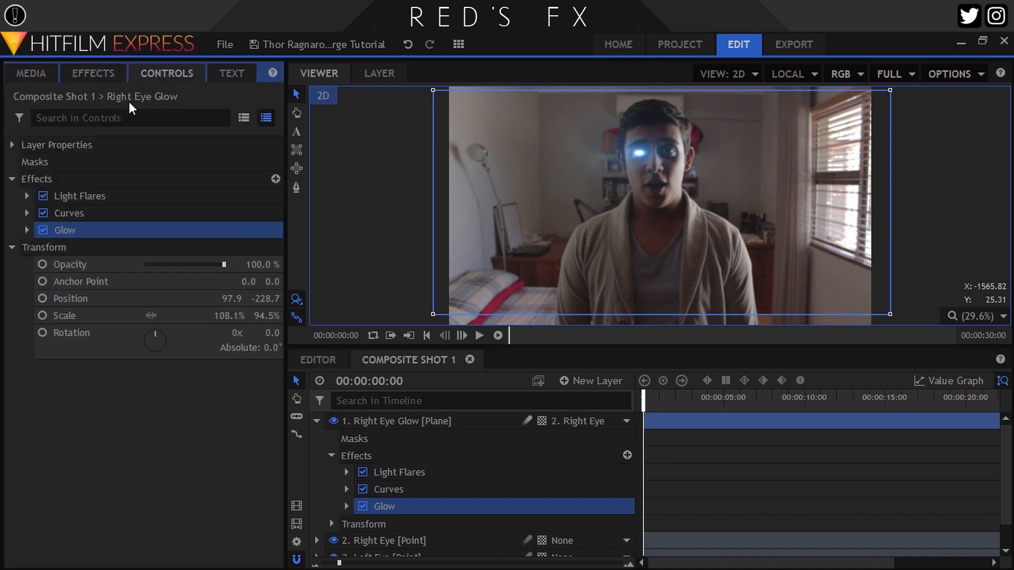
# Configure the Glow effect with an intensity of 2.5, a threshold of 60% and a radius of 80 px.
pyautogui.click(27, 230)
pyautogui.click(267, 247)
pyautogui.write('2.5')
pyautogui.press('Return')
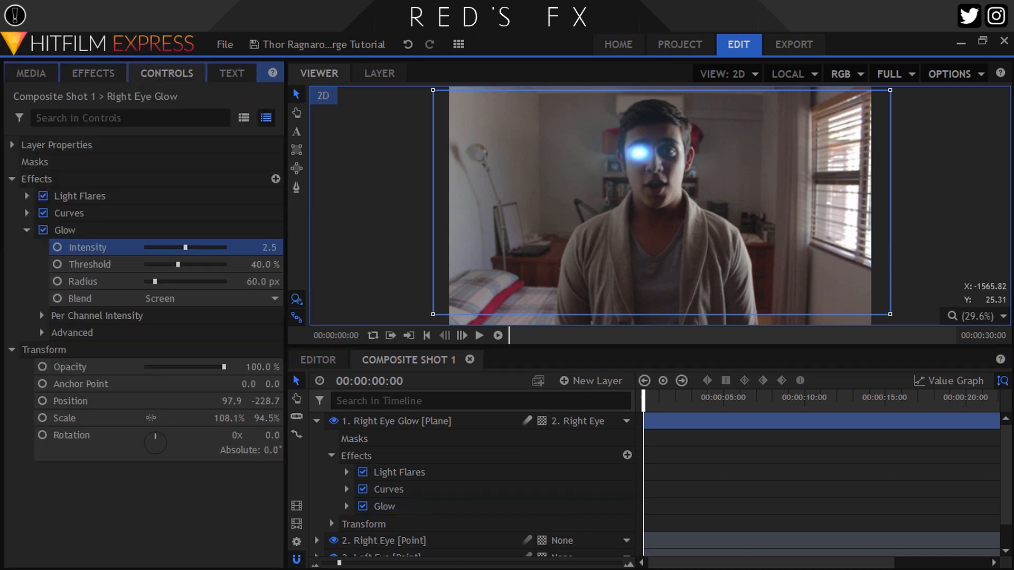
pyautogui.click(266, 266)
pyautogui.write('60')
pyautogui.press('Return')
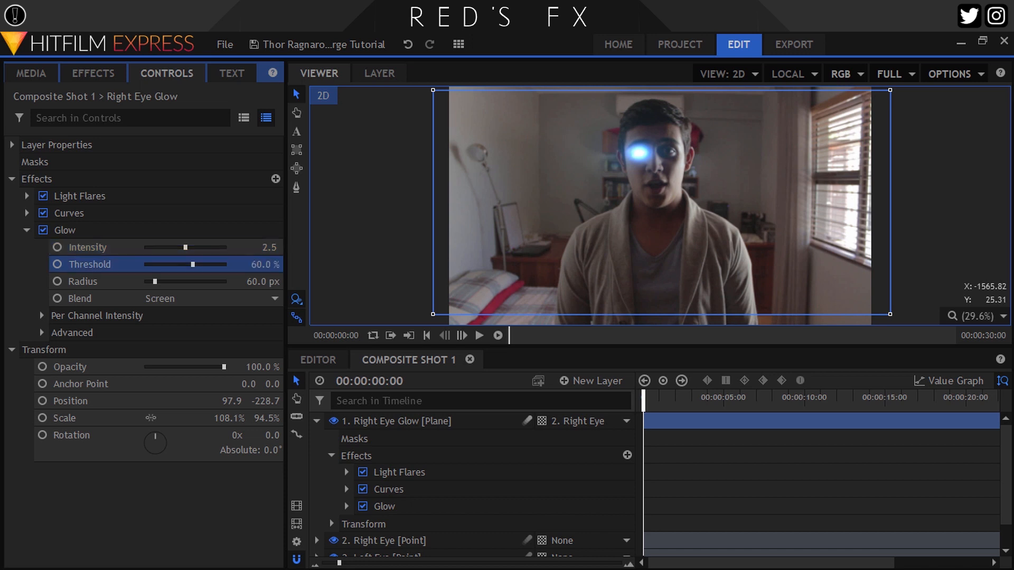
pyautogui.click(267, 281)
pyautogui.write('80')
pyautogui.press('Return')
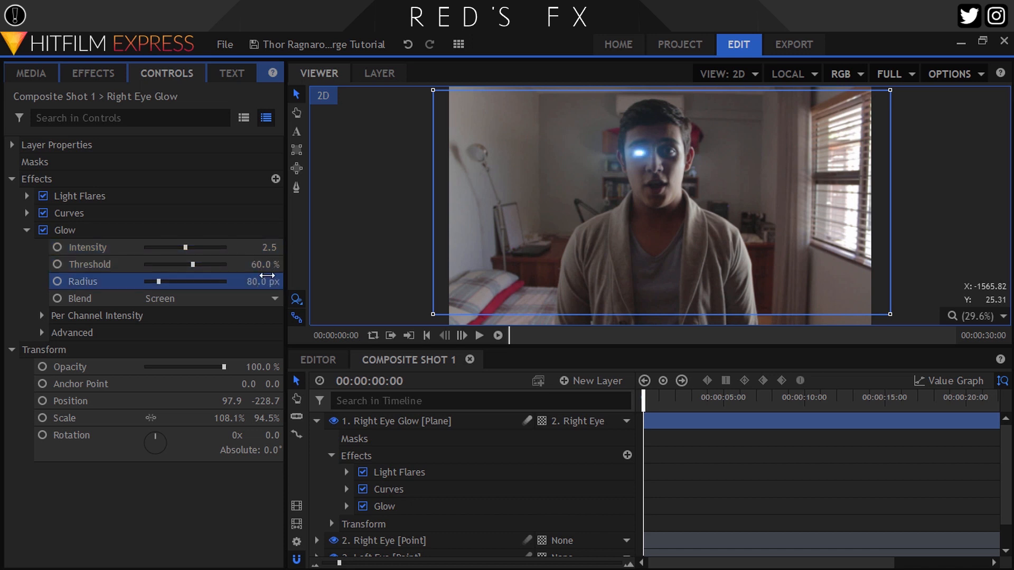
pyautogui.click(26, 229)
pyautogui.click(12, 179)
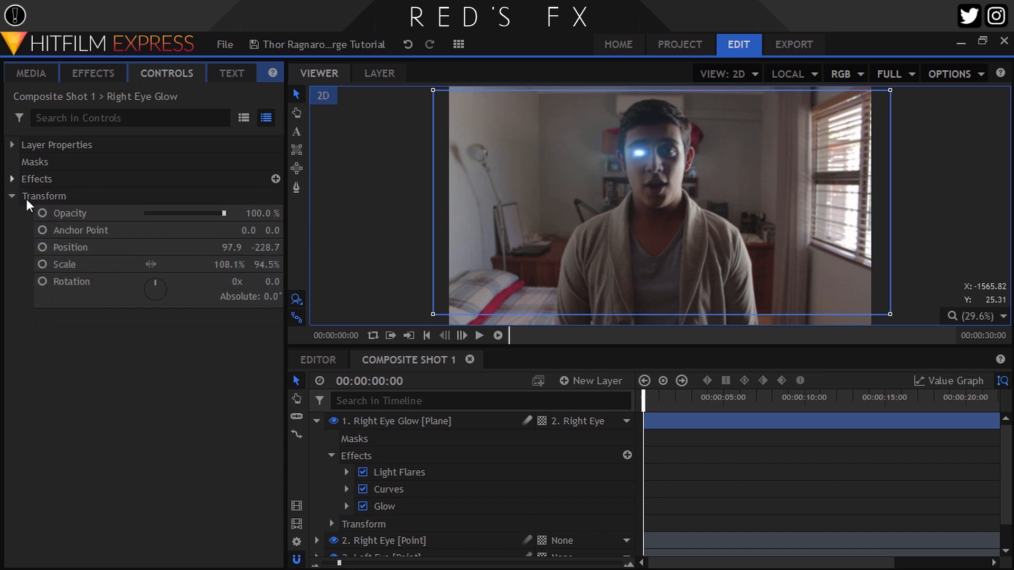
# Duplicate the Right Eye Glow plane and move the copy onto the left eye, at about 232.1, -217.8.
pyautogui.click(316, 421)
pyautogui.click(387, 428)
pyautogui.hotkey('ctrl', 'd')
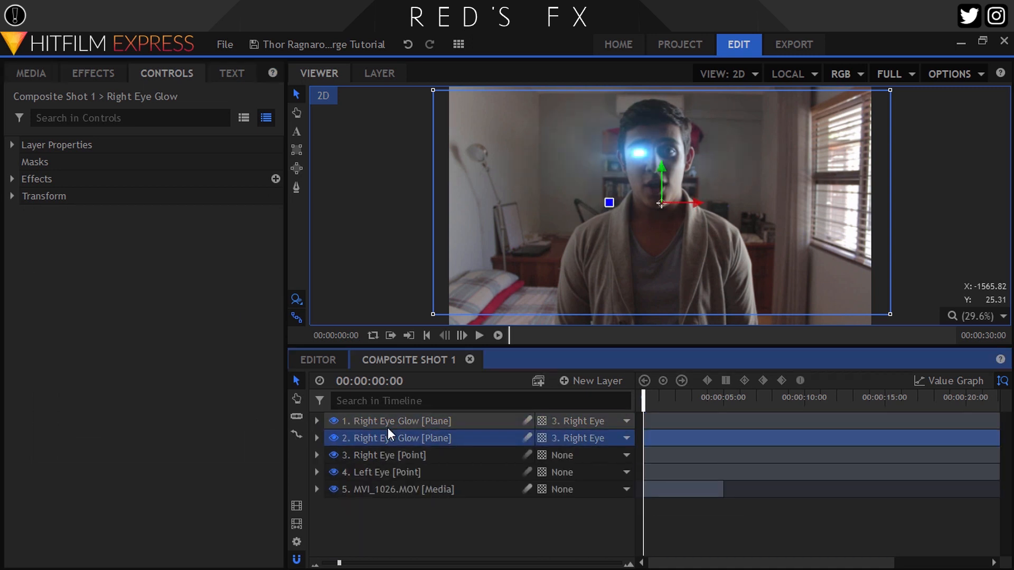
pyautogui.click(395, 423)
pyautogui.moveTo(702, 205); pyautogui.dragTo(671, 195)
pyautogui.scroll(4, 692, 161)
pyautogui.scroll(4, 688, 155)
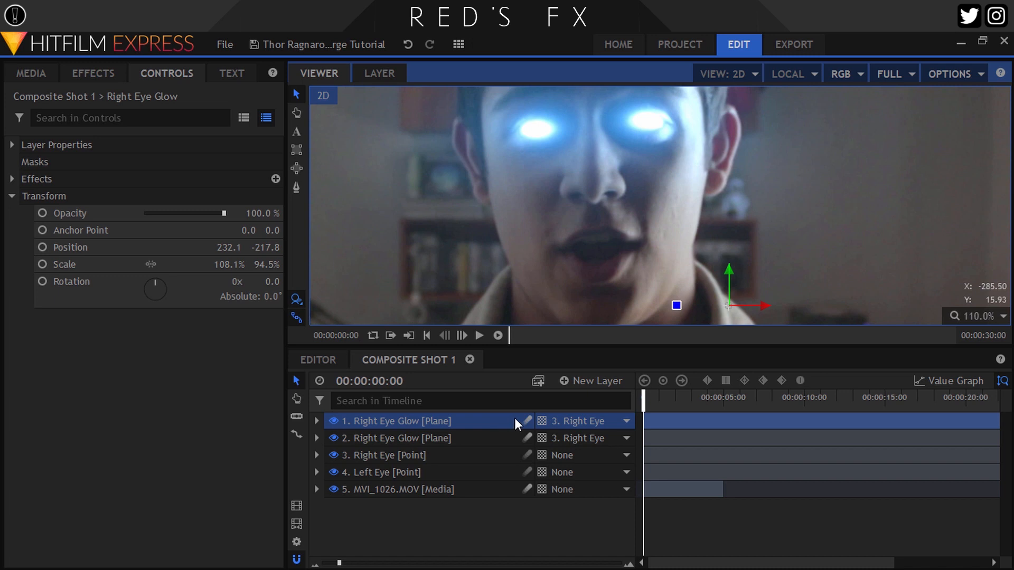
# Parent the duplicated glow plane to the Left Eye point layer and rename it Left Eye Glow.
pyautogui.click(565, 420)
pyautogui.click(596, 482)
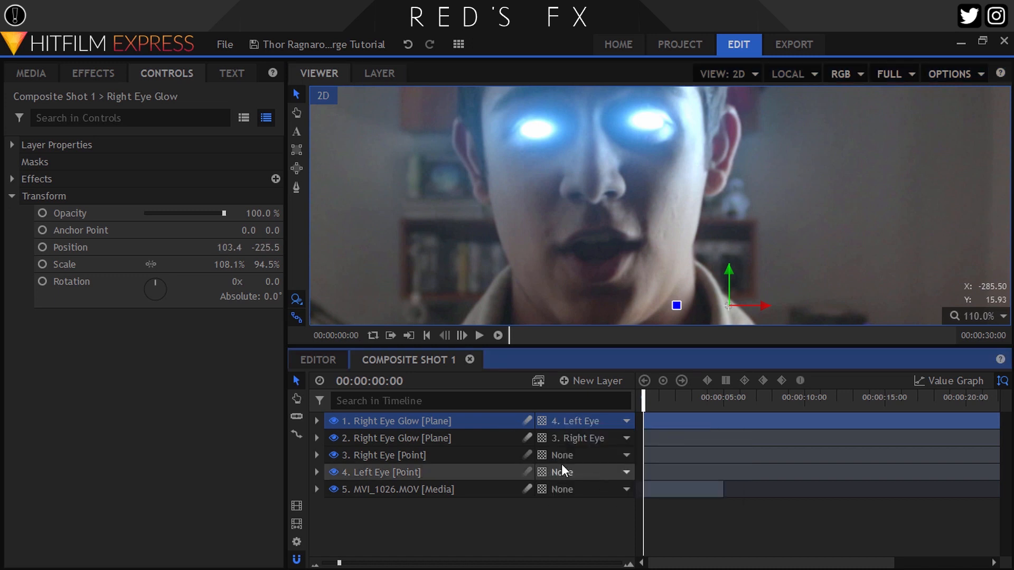
pyautogui.click(368, 420)
pyautogui.doubleClick(363, 421)
pyautogui.write('Lef')
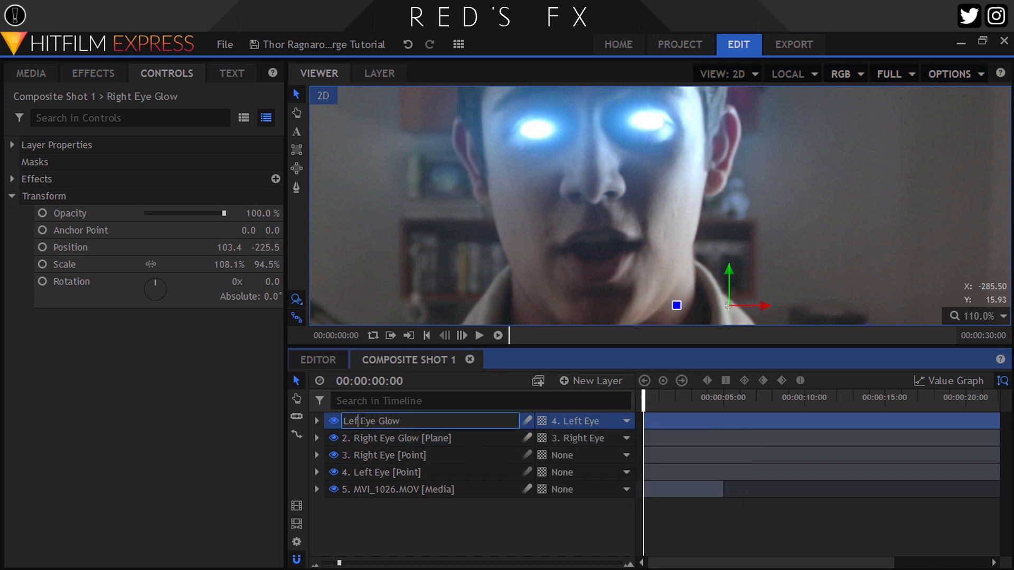
pyautogui.write('t')
pyautogui.press('Return')
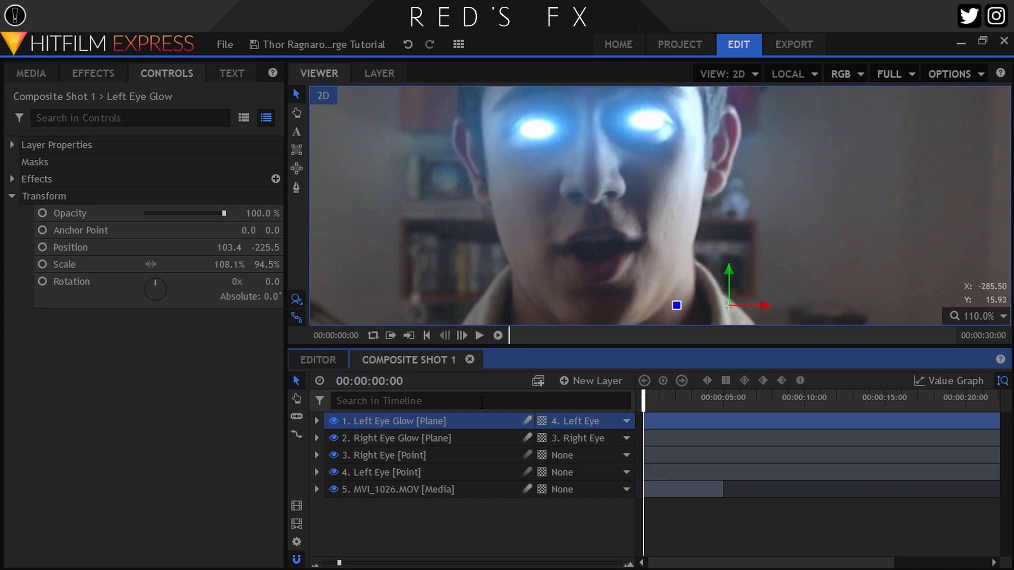
# Set the Light Flares scale of the Left Eye Glow plane to 228 px.
pyautogui.click(12, 178)
pyautogui.click(27, 195)
pyautogui.moveTo(256, 283); pyautogui.dragTo(261, 282)
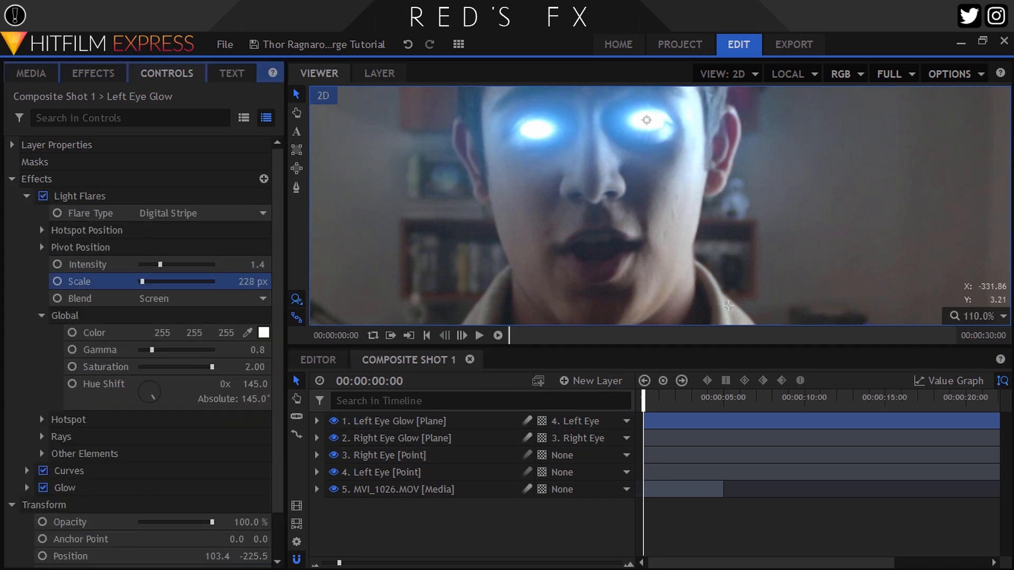
pyautogui.click(27, 196)
pyautogui.click(974, 316)
pyautogui.click(951, 486)
# Add the FootageCrate Accent_4.mov clip from the Assets folder as the top layer at the start of the composite.
pyautogui.click(31, 72)
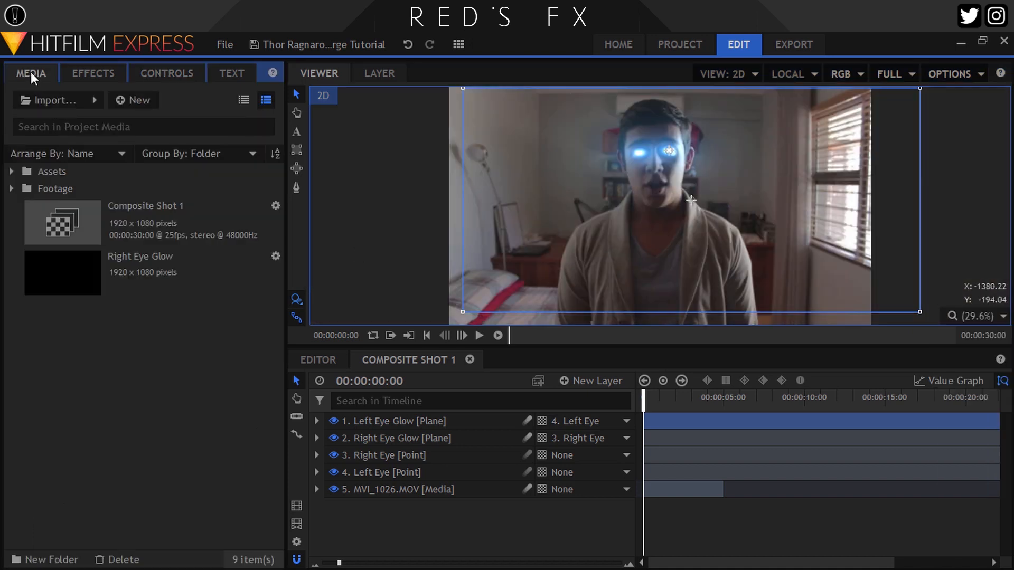
pyautogui.click(11, 173)
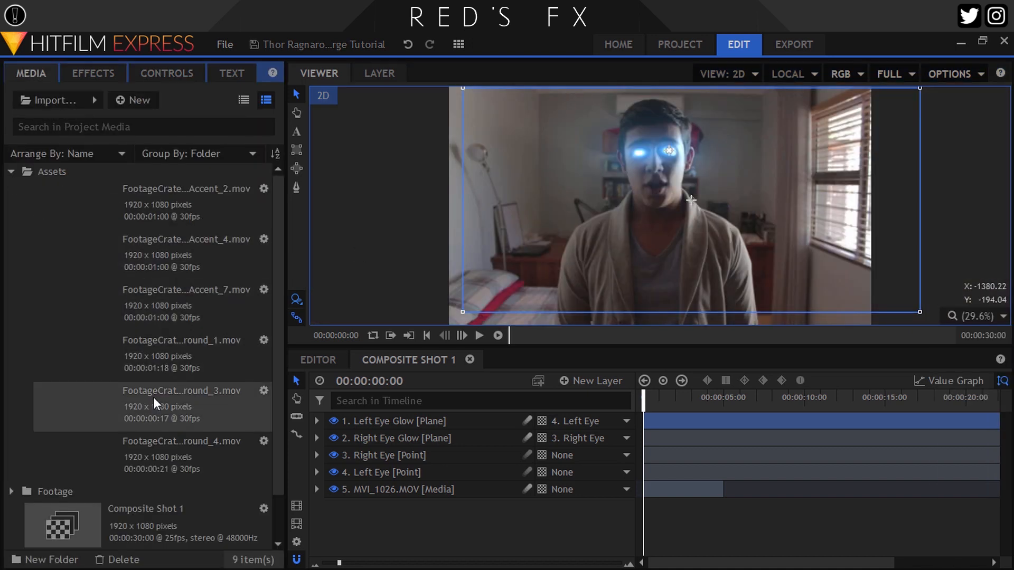
pyautogui.click(665, 403)
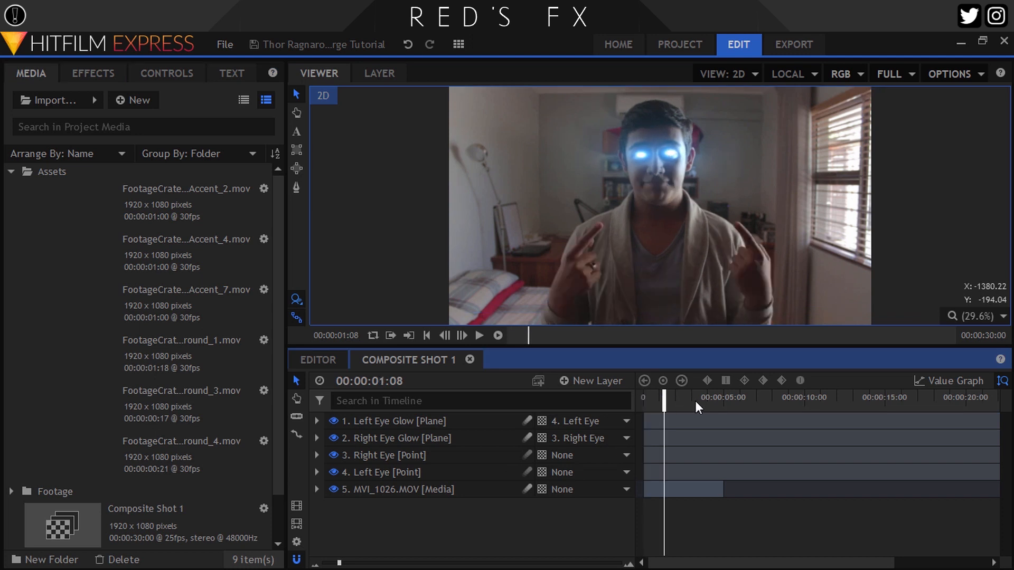
pyautogui.click(426, 335)
pyautogui.moveTo(122, 257); pyautogui.dragTo(118, 254)
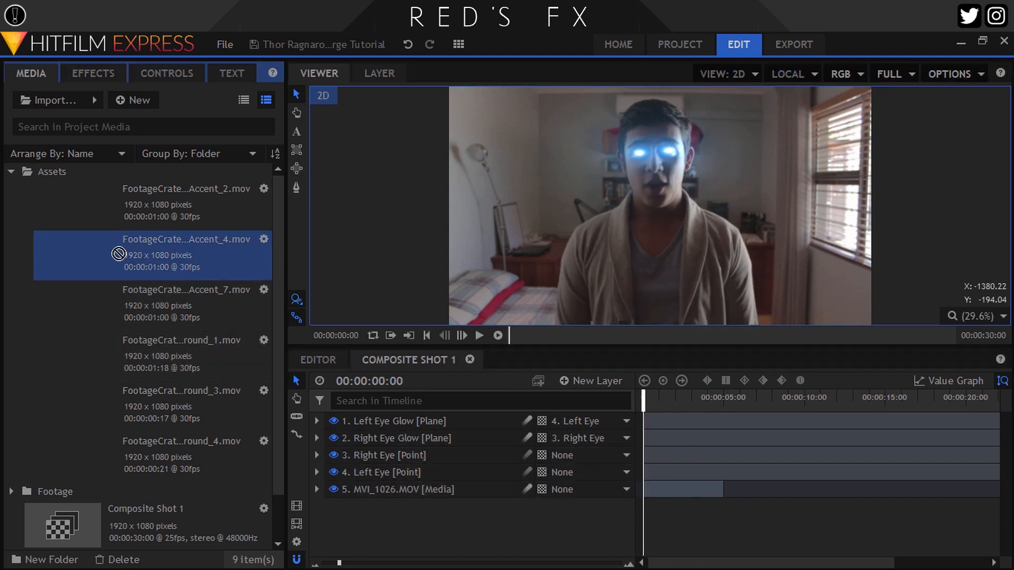
pyautogui.moveTo(421, 410); pyautogui.dragTo(428, 423)
# Change the Accent_4 lightning layer's blend mode so its black background drops out over the footage.
pyautogui.rightClick(422, 416)
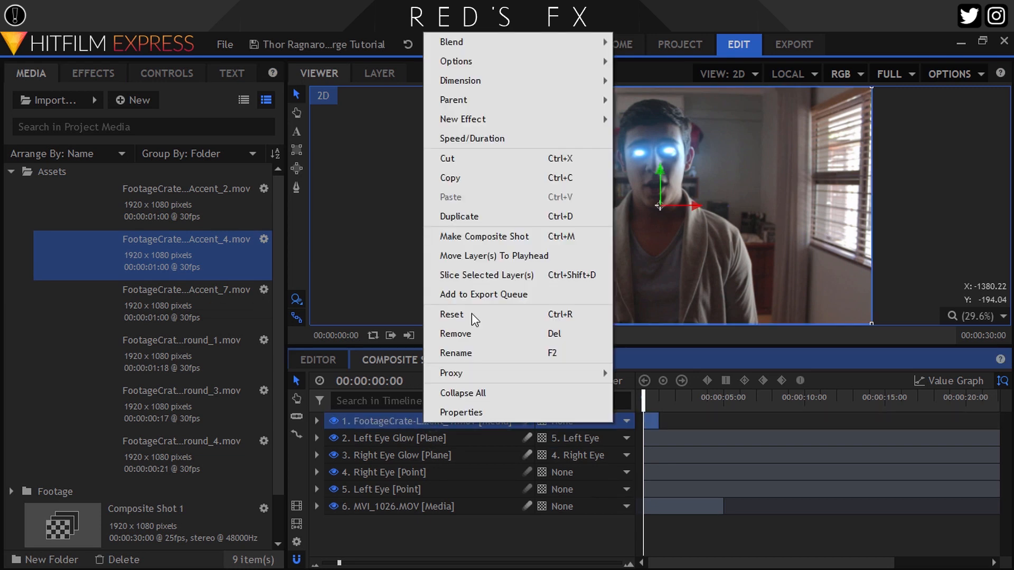
pyautogui.moveTo(459, 42)
pyautogui.click(623, 63)
# At 00:00:00:11, rotate and move the lightning clip so the bolt follows the subject's right shoulder and arm.
pyautogui.scroll(5, 677, 434)
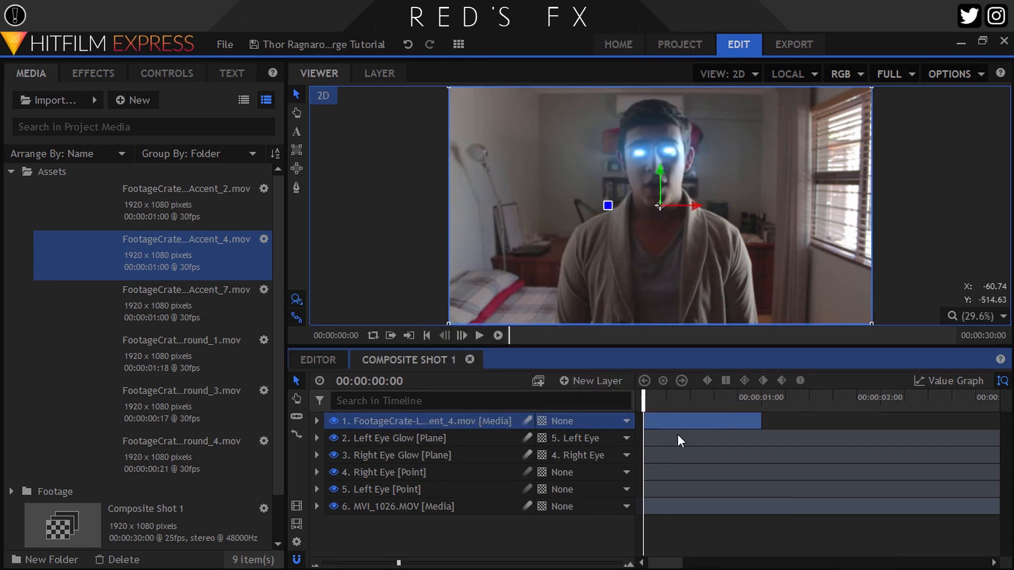
pyautogui.click(694, 399)
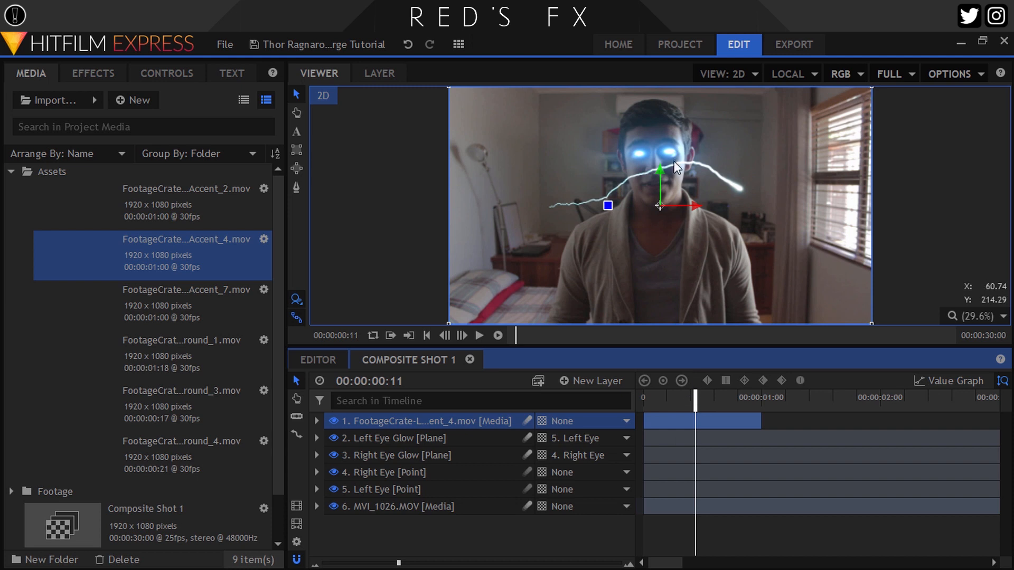
pyautogui.moveTo(660, 203); pyautogui.dragTo(577, 274)
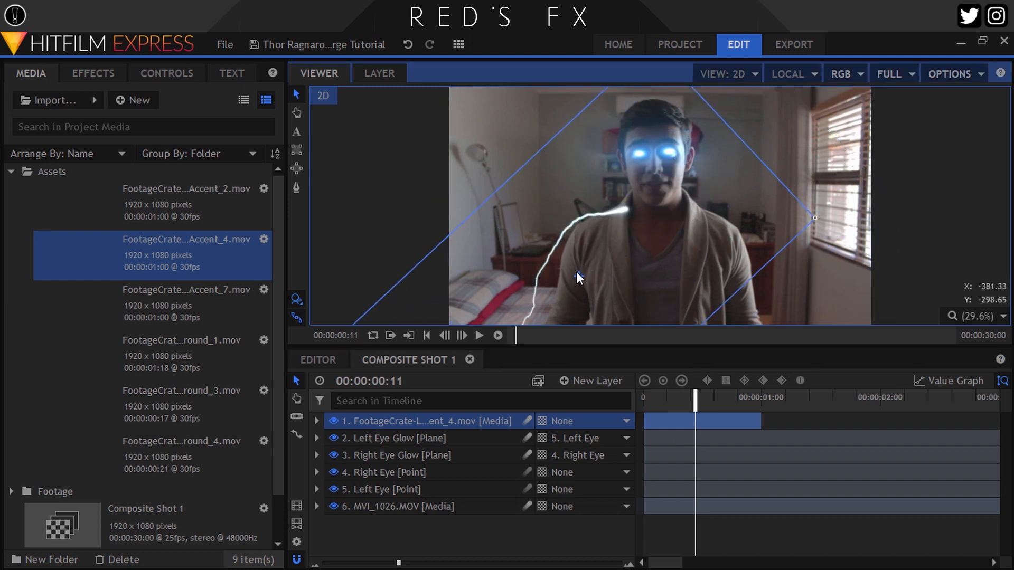
pyautogui.moveTo(541, 314); pyautogui.dragTo(549, 315)
pyautogui.moveTo(579, 270); pyautogui.dragTo(585, 277)
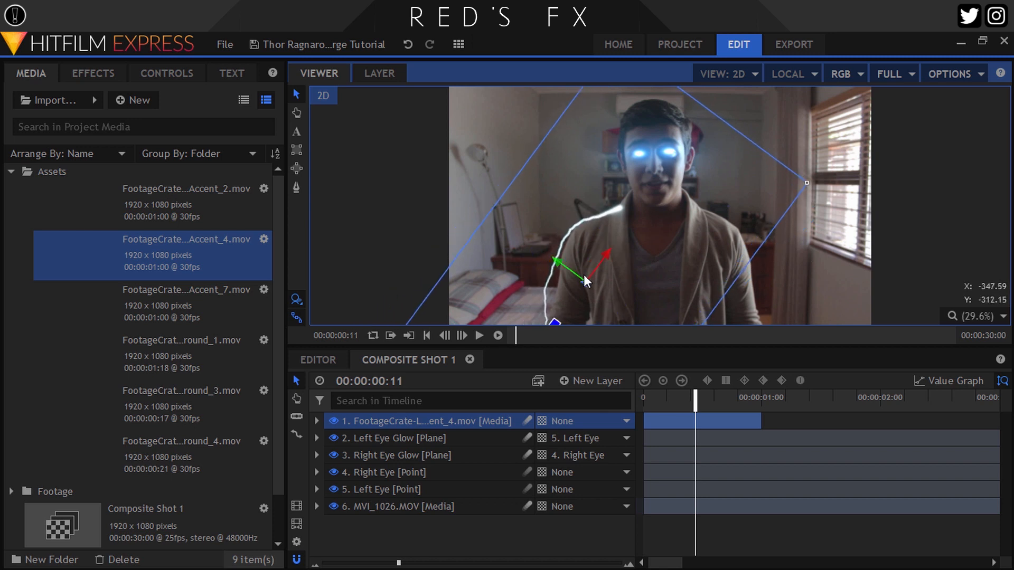
# Apply the Hue Colorize effect to the Accent_4 lightning layer.
pyautogui.click(470, 529)
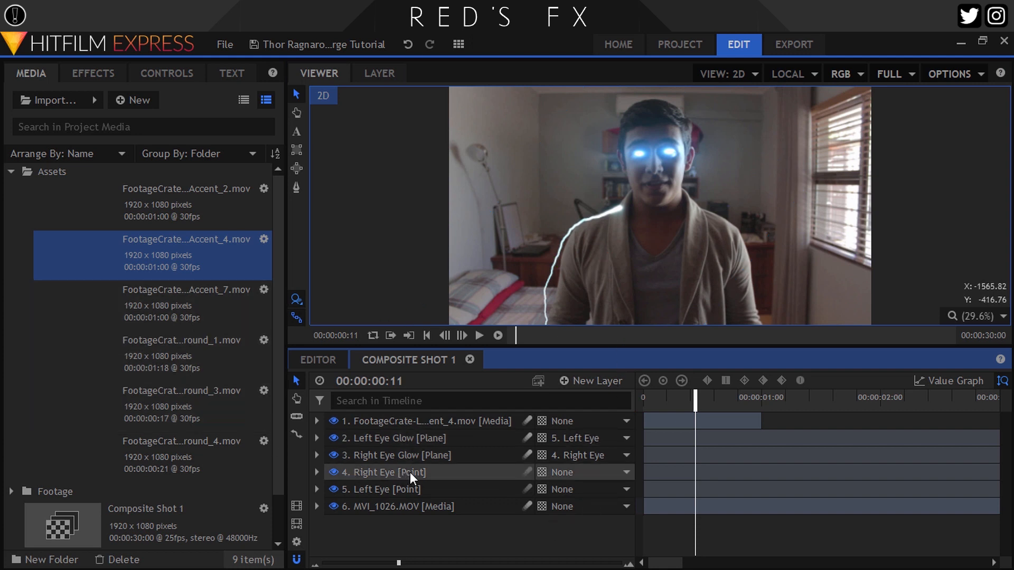
pyautogui.click(415, 422)
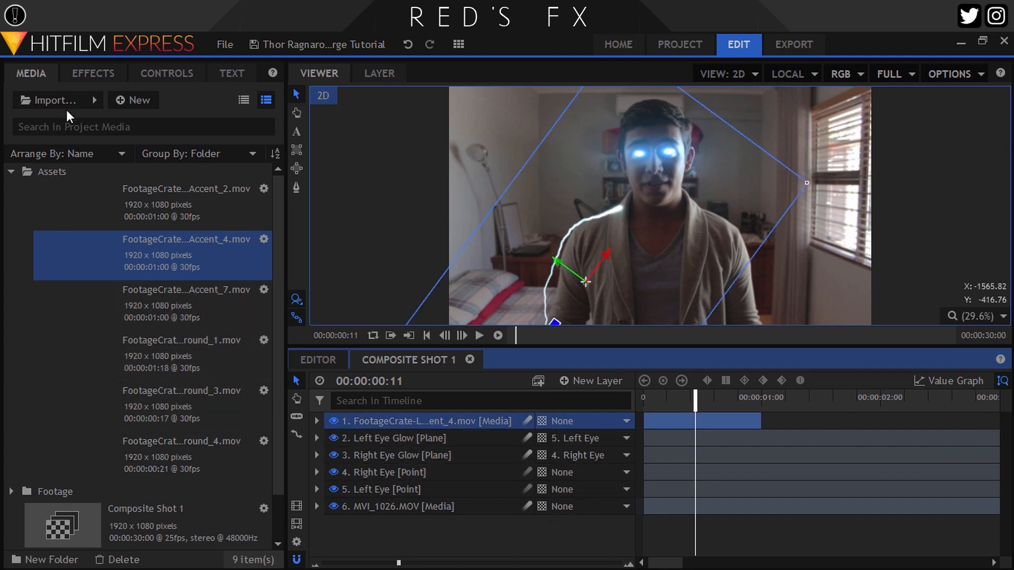
pyautogui.click(86, 75)
pyautogui.click(62, 101)
pyautogui.doubleClick(62, 101)
pyautogui.write('hue')
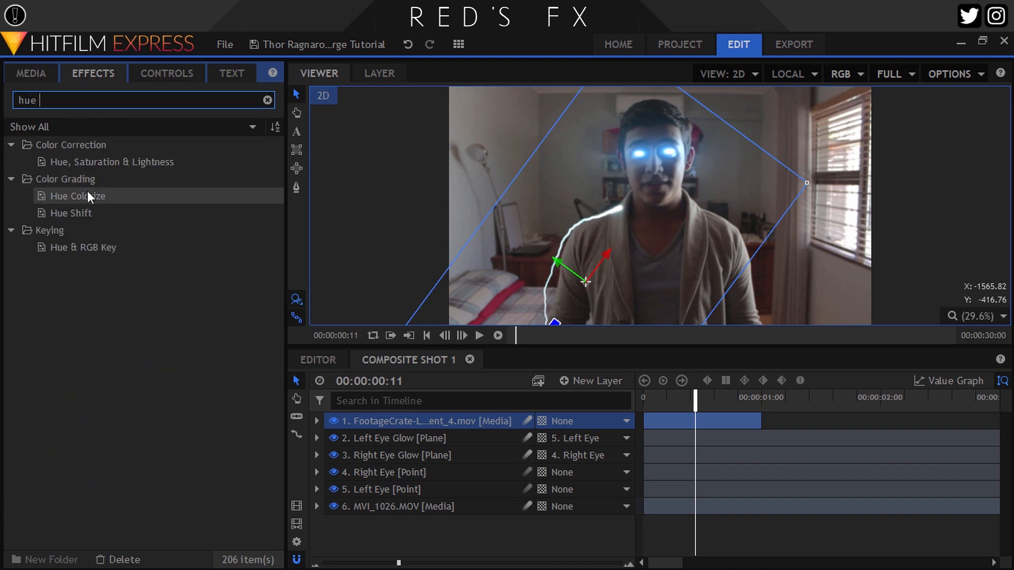
pyautogui.moveTo(88, 195); pyautogui.dragTo(430, 428)
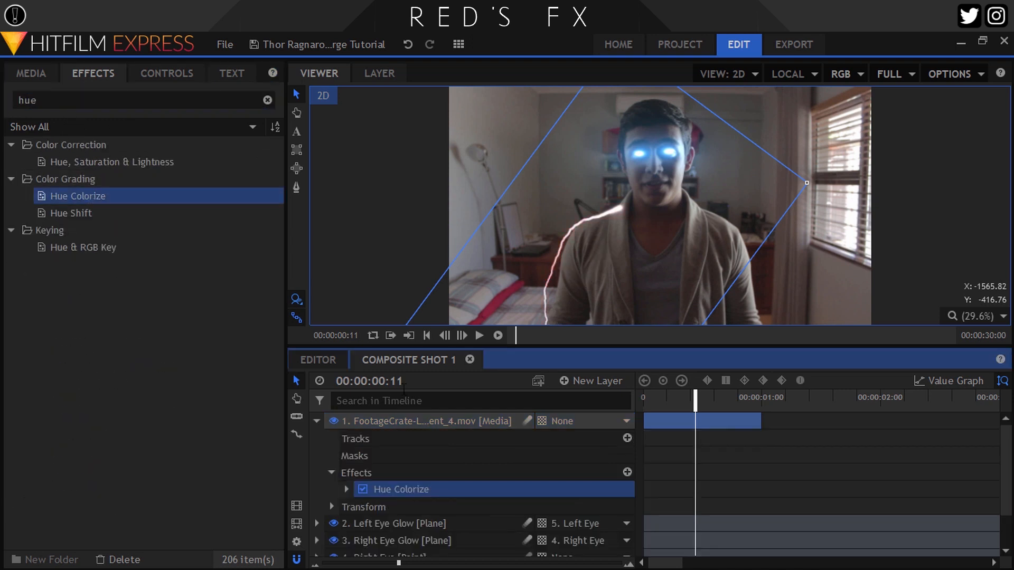
# Add the Glow effect to the Accent_4 lightning layer after Hue Colorize.
pyautogui.doubleClick(22, 100)
pyautogui.write('glow')
pyautogui.moveTo(59, 196); pyautogui.dragTo(404, 423)
# Set the Hue Colorize hue to 200 and saturation to 100 on the Accent_4 layer.
pyautogui.click(156, 72)
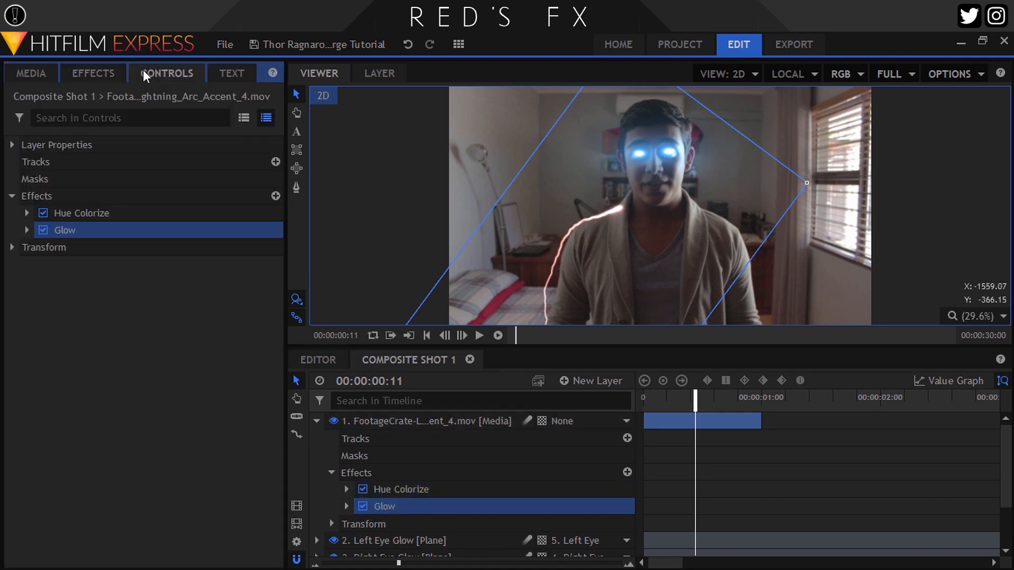
pyautogui.click(26, 213)
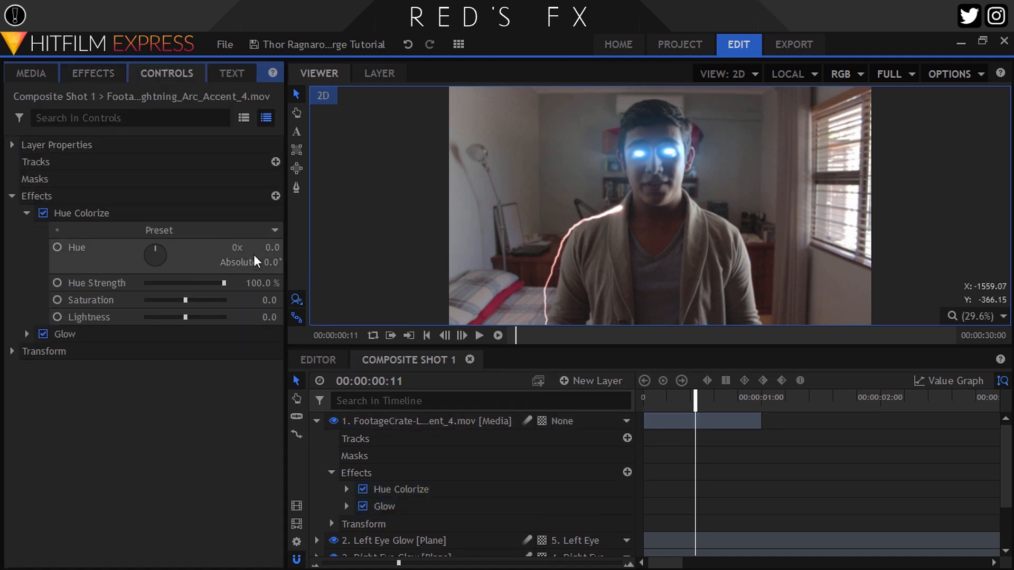
pyautogui.write('200')
pyautogui.press('Return')
pyautogui.moveTo(273, 305); pyautogui.dragTo(277, 305)
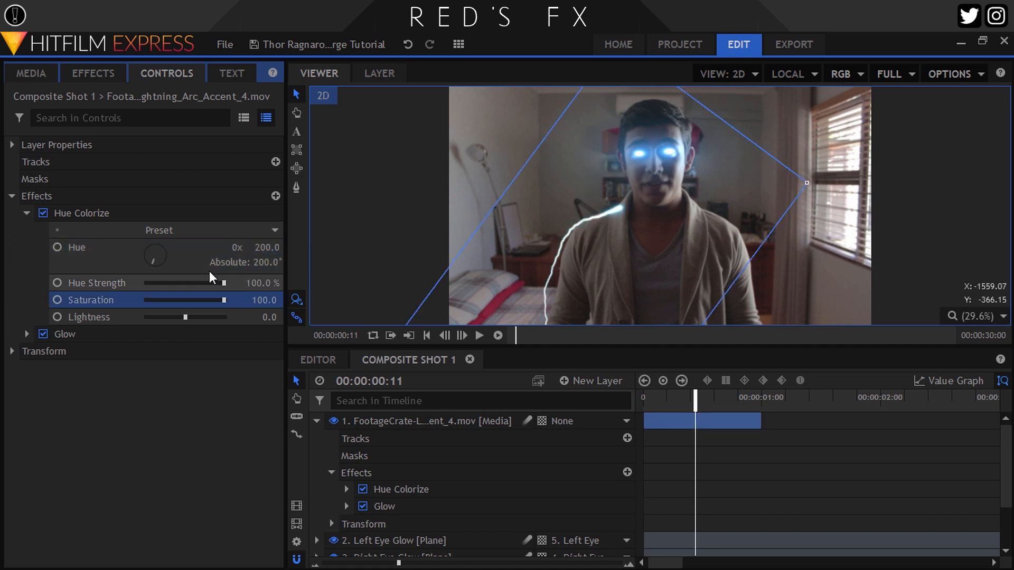
# Set the Accent_4 layer's Glow to intensity 2.0, threshold 90%, radius 130 px and blend Add.
pyautogui.click(27, 213)
pyautogui.click(26, 231)
pyautogui.moveTo(270, 248); pyautogui.dragTo(271, 248)
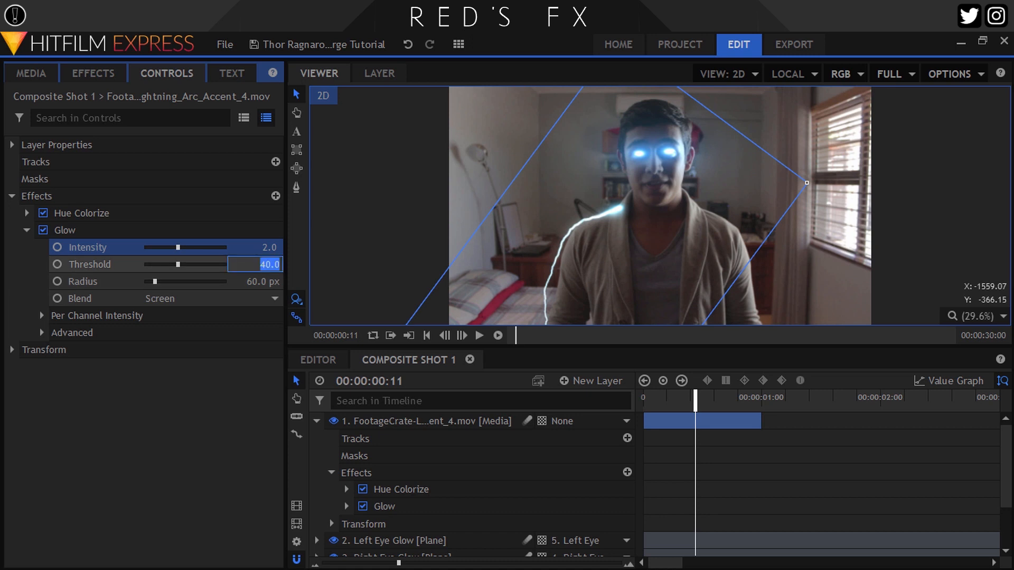
pyautogui.write('90')
pyautogui.press('Return')
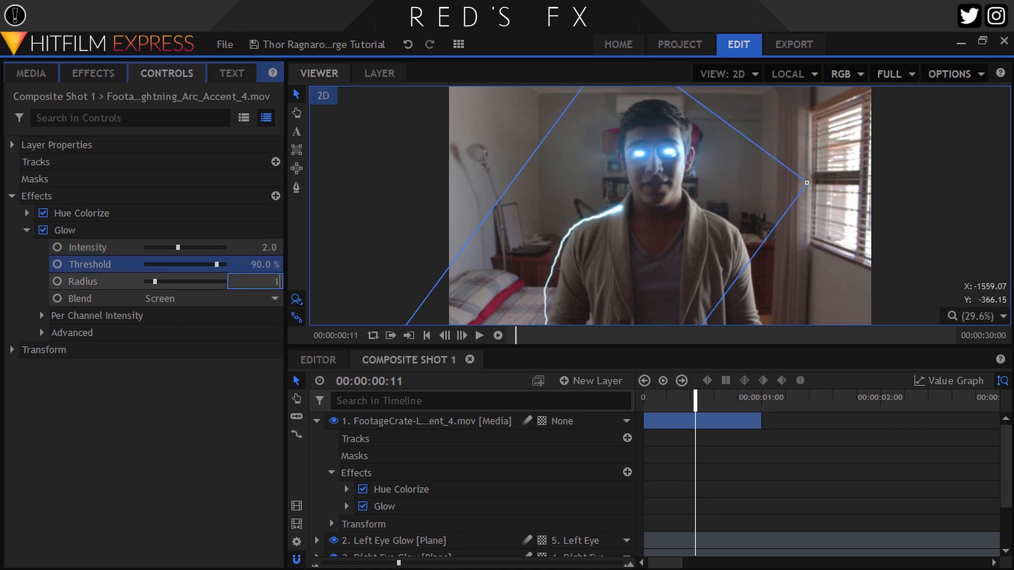
pyautogui.press('Return')
pyautogui.click(275, 299)
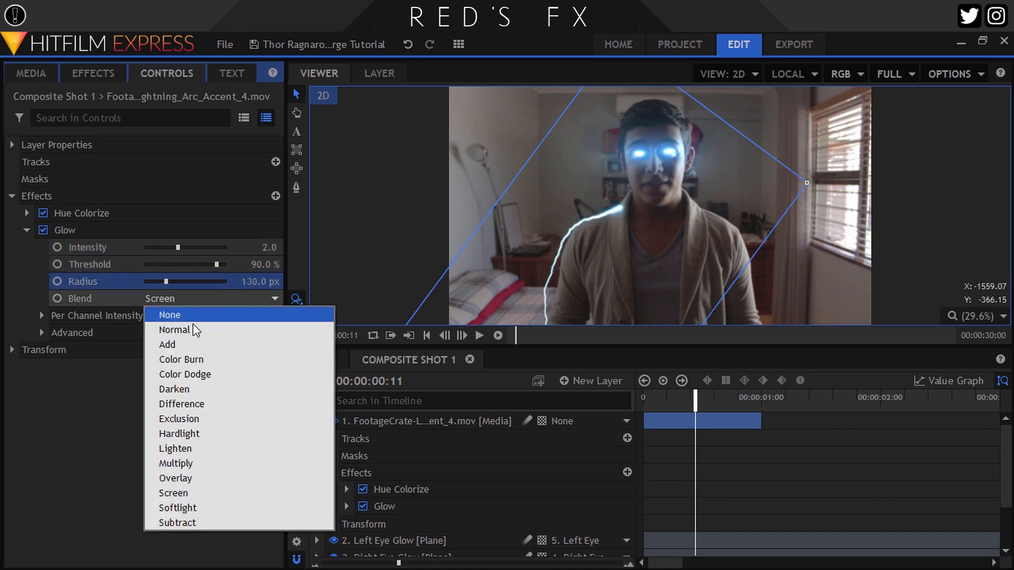
pyautogui.click(175, 347)
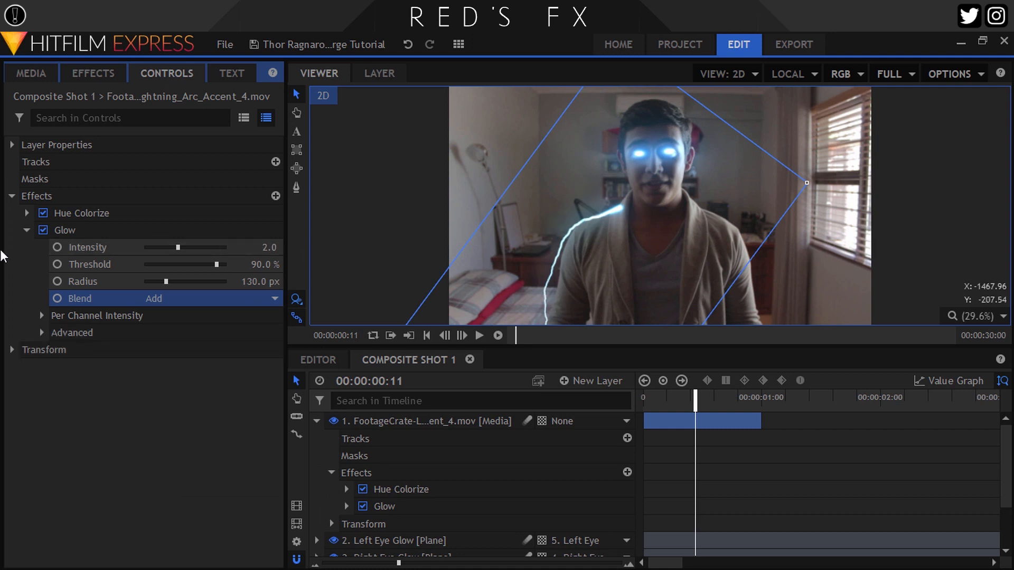
pyautogui.click(26, 229)
# Add the Ground_1.mov lightning clip as the top layer at the start of the composite and change its blend mode.
pyautogui.click(32, 80)
pyautogui.moveTo(78, 338); pyautogui.dragTo(576, 421)
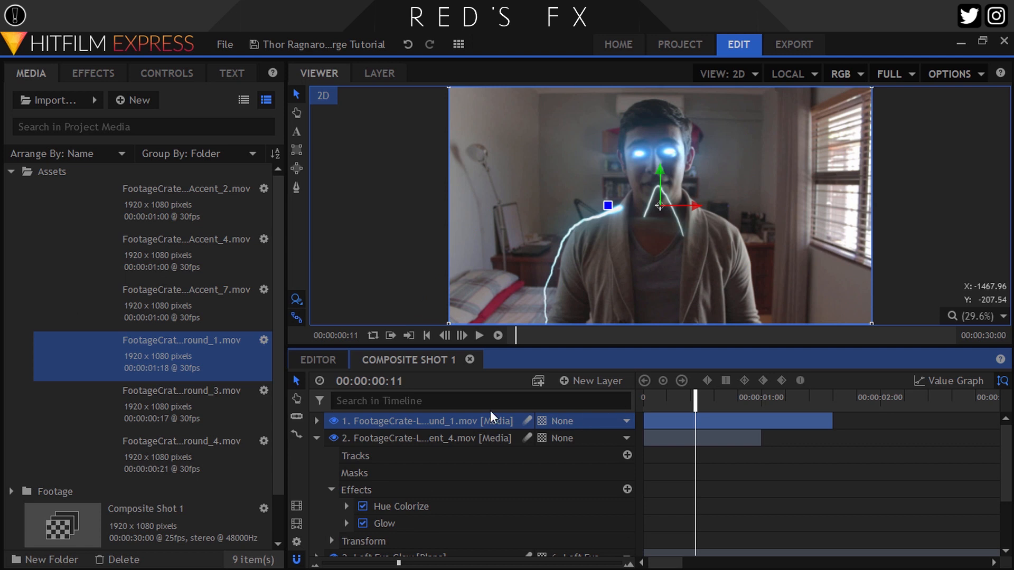
pyautogui.rightClick(454, 421)
pyautogui.moveTo(528, 42)
pyautogui.click(705, 63)
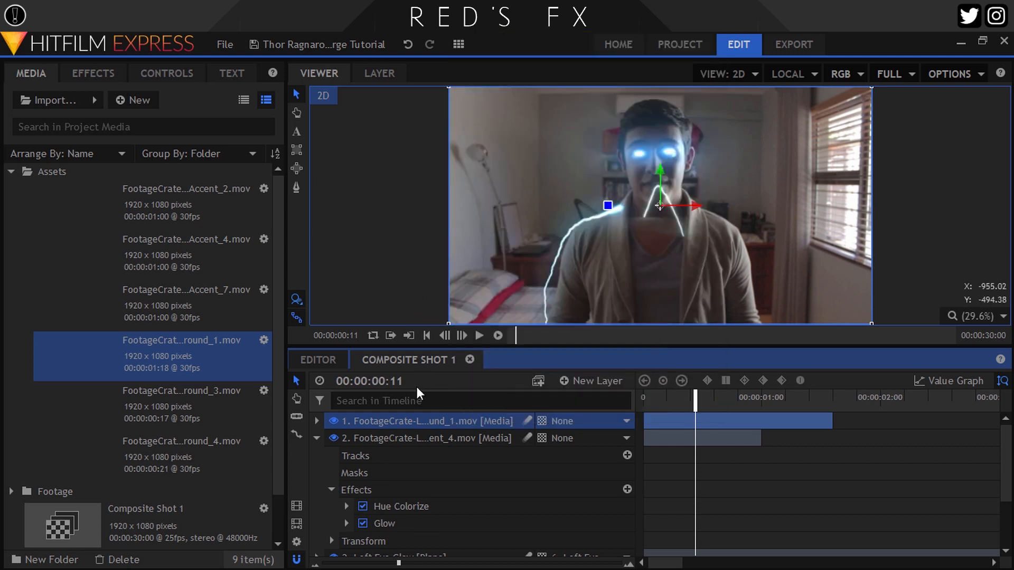
# Copy Hue Colorize and Glow from Accent_4 to the Ground_1 layer, and rotate and move its bolt beside the subject's neck.
pyautogui.click(385, 438)
pyautogui.click(149, 76)
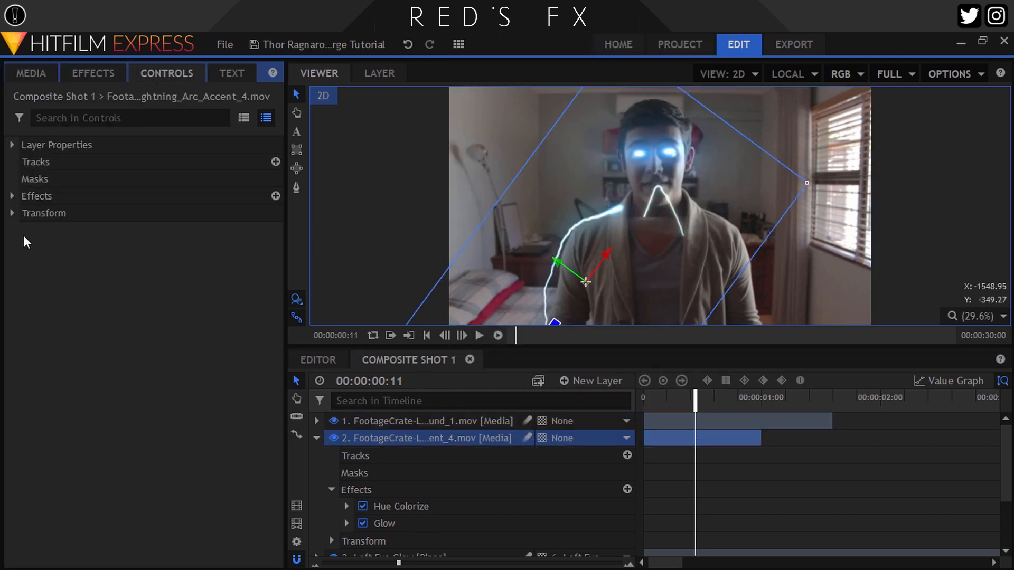
pyautogui.moveTo(37, 210); pyautogui.dragTo(79, 235)
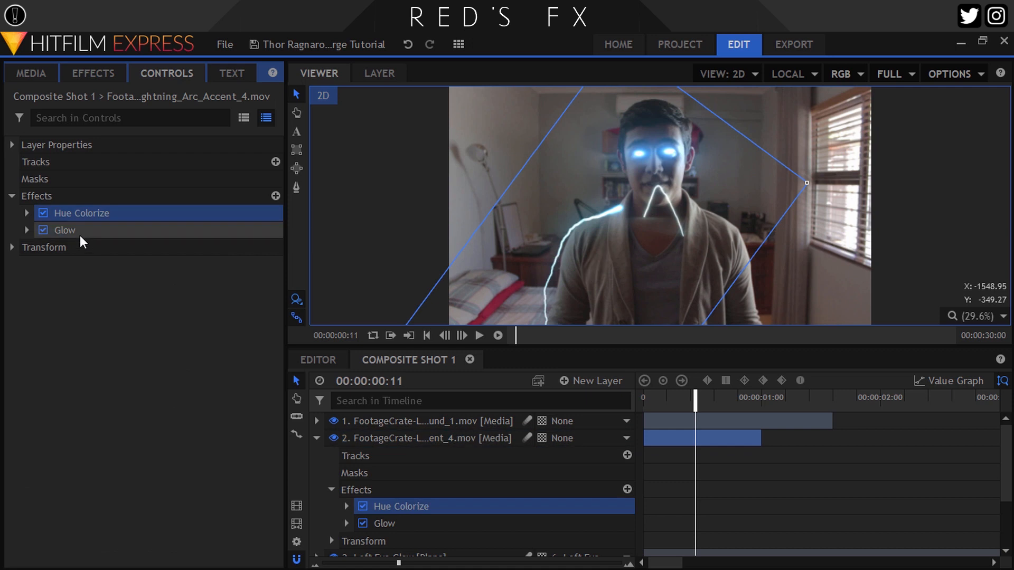
pyautogui.click(404, 421)
pyautogui.hotkey('ctrl', 'v')
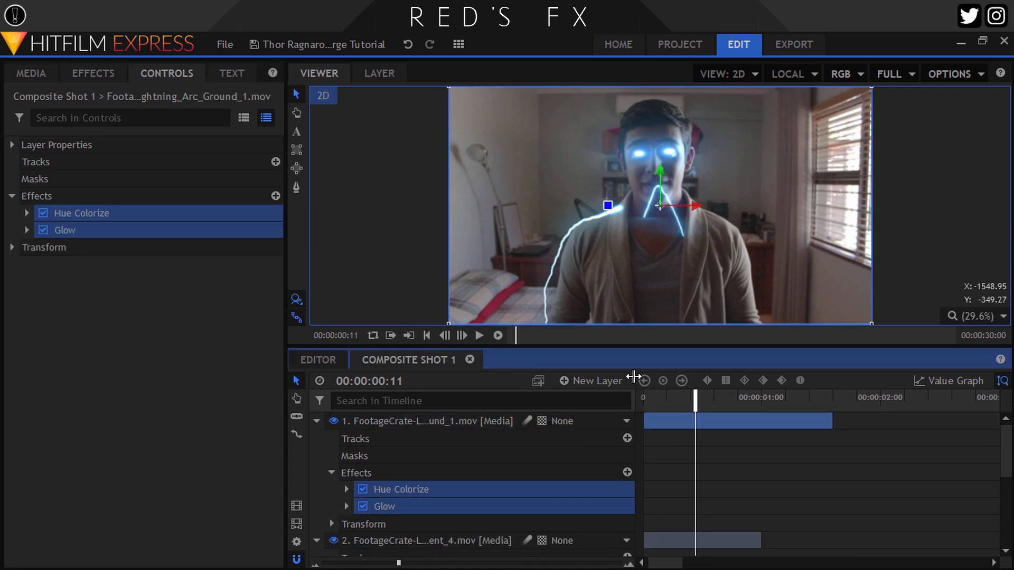
pyautogui.click(670, 226)
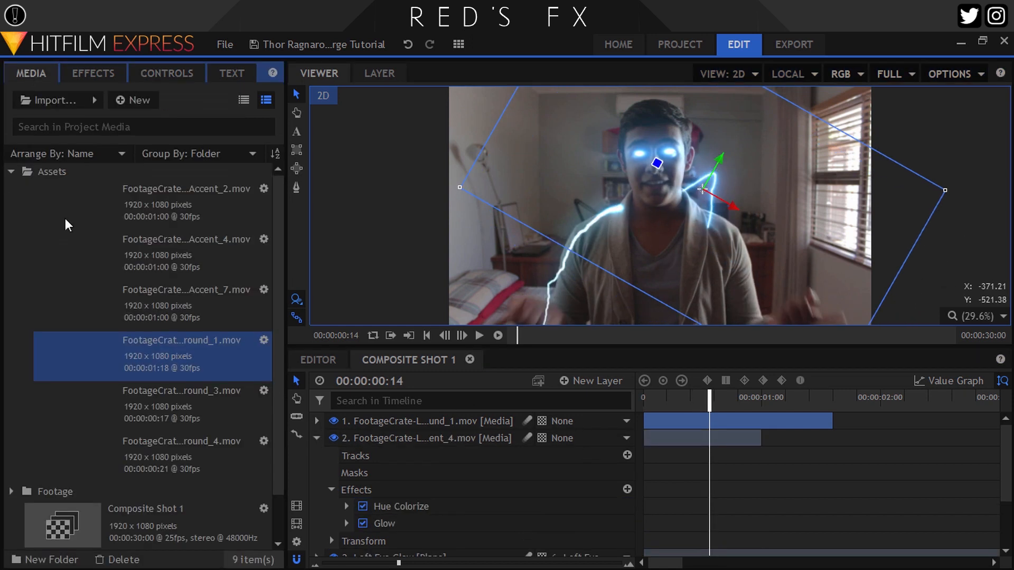
# Add the Ground_3.mov clip as the top layer with the copied Hue Colorize and Glow, arcing over the subject's head at 00:00:00:07.
pyautogui.moveTo(79, 407); pyautogui.dragTo(373, 422)
pyautogui.click(676, 399)
pyautogui.moveTo(654, 203); pyautogui.dragTo(646, 126)
pyautogui.moveTo(868, 253); pyautogui.dragTo(857, 235)
pyautogui.hotkey('ctrl', 'v')
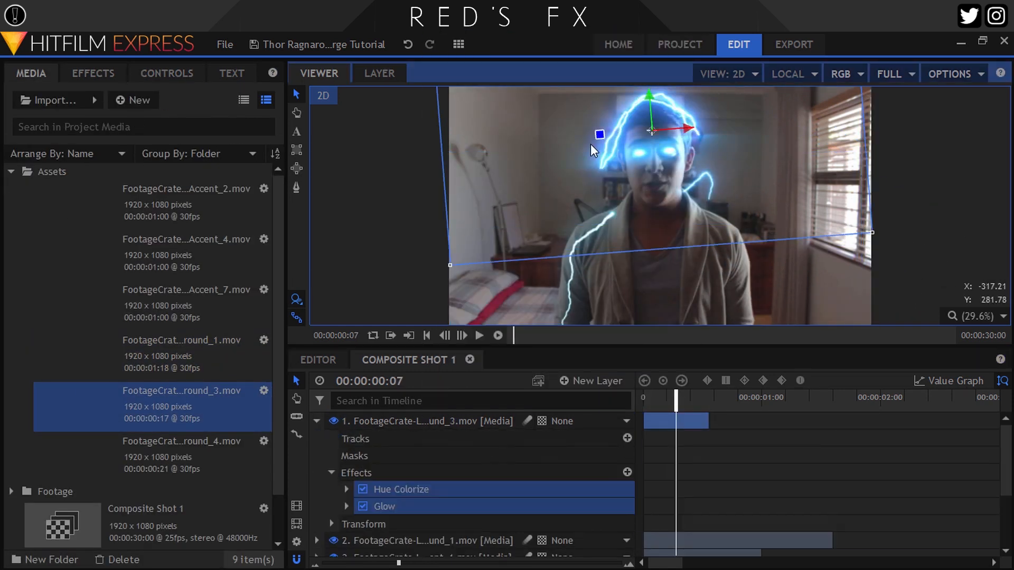
# Move and rotate the Ground_3 lightning clip so its bolt arcs over the subject's left shoulder and upper arm.
pyautogui.moveTo(669, 136); pyautogui.dragTo(711, 287)
pyautogui.moveTo(465, 173); pyautogui.dragTo(663, 95)
pyautogui.moveTo(701, 271); pyautogui.dragTo(716, 239)
# Add the Accent_7.mov lightning clip as the top layer at the start of the composite and change its blend mode.
pyautogui.moveTo(79, 306); pyautogui.dragTo(436, 421)
pyautogui.rightClick(436, 423)
pyautogui.moveTo(490, 46)
pyautogui.click(663, 66)
# Paste Hue Colorize and Glow onto the Accent_7 layer, then scale it down and position its bolt between the eyes.
pyautogui.hotkey('ctrl', 'v')
pyautogui.moveTo(608, 206); pyautogui.dragTo(635, 250)
pyautogui.moveTo(660, 206); pyautogui.dragTo(649, 252)
pyautogui.moveTo(857, 126); pyautogui.dragTo(712, 235)
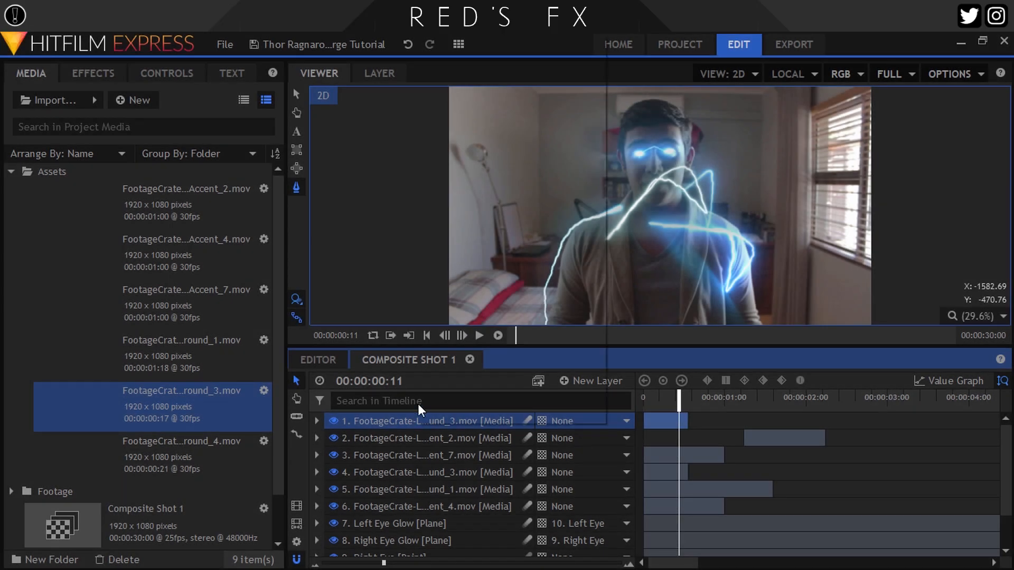
# Change the blend mode of the second Ground_3 lightning clip at the top of the layer stack.
pyautogui.rightClick(417, 421)
pyautogui.moveTo(465, 37)
pyautogui.click(634, 62)
# Paste Hue Colorize and Glow onto the top Ground_3 layer, and rotate and move its bolt onto the subject's right upper arm.
pyautogui.hotkey('ctrl', 'v')
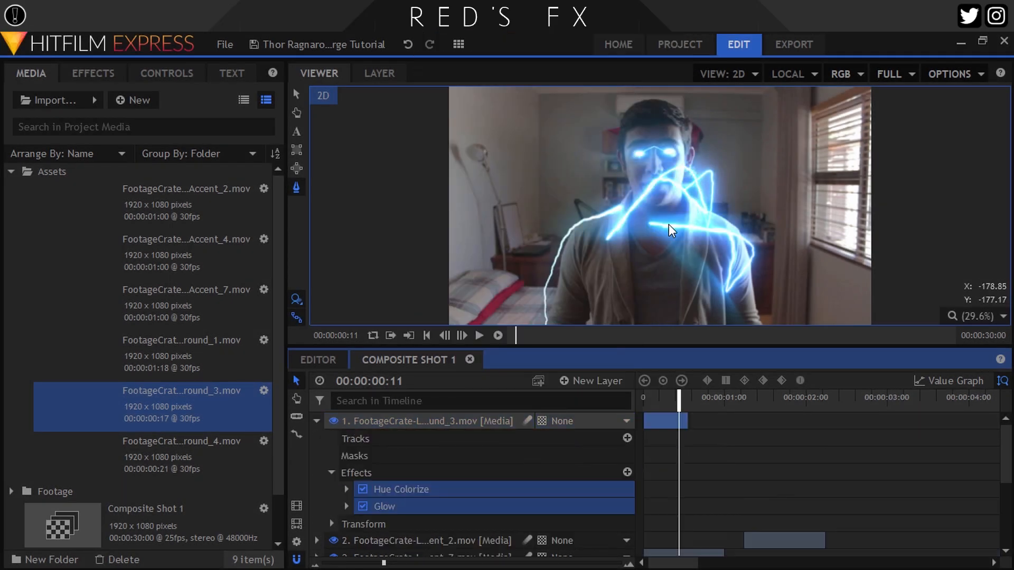
pyautogui.click(296, 94)
pyautogui.moveTo(607, 205); pyautogui.dragTo(584, 308)
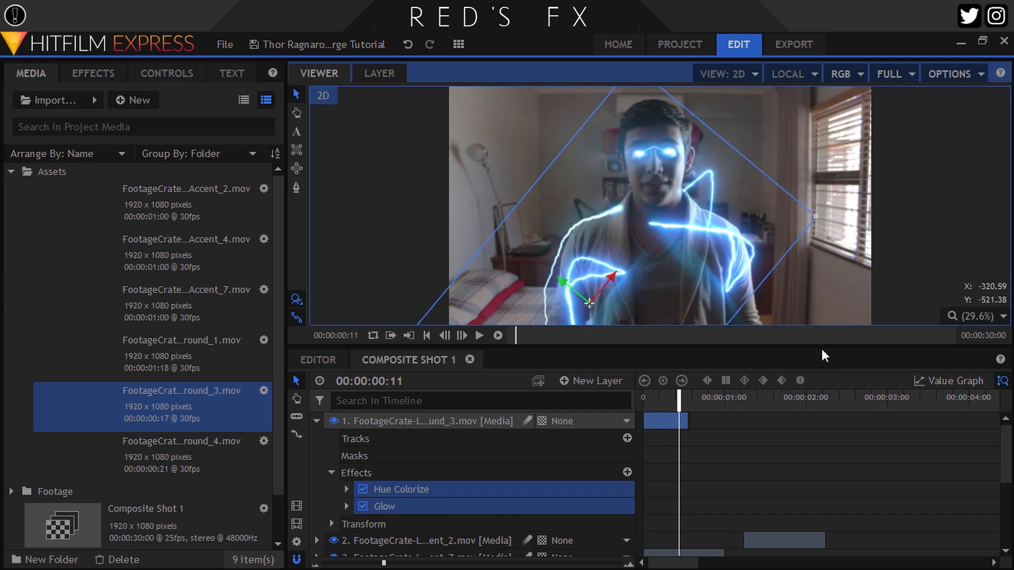